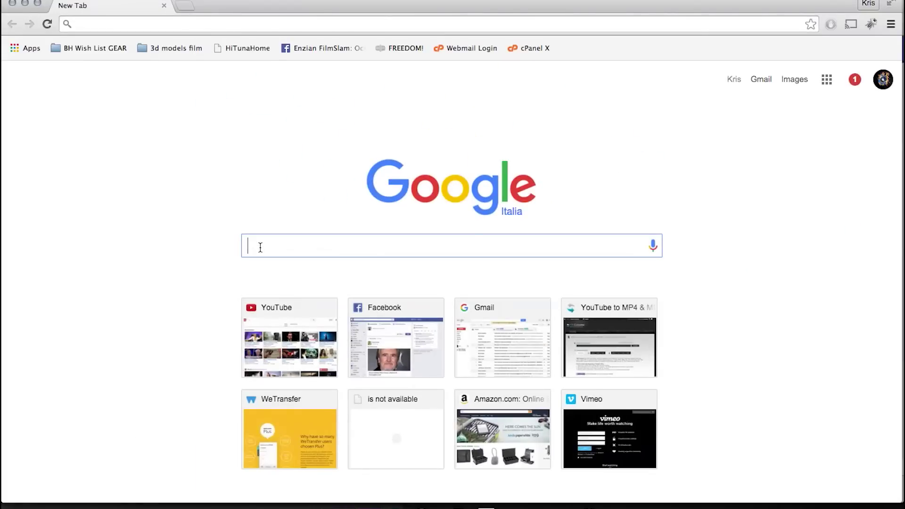
Search Google for "ar15" and show the video results.
text(ar15)
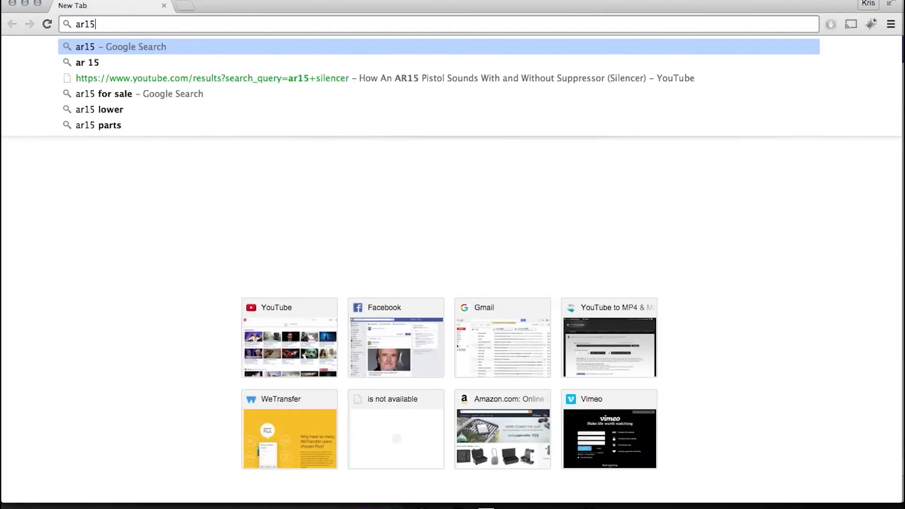
key(Return)
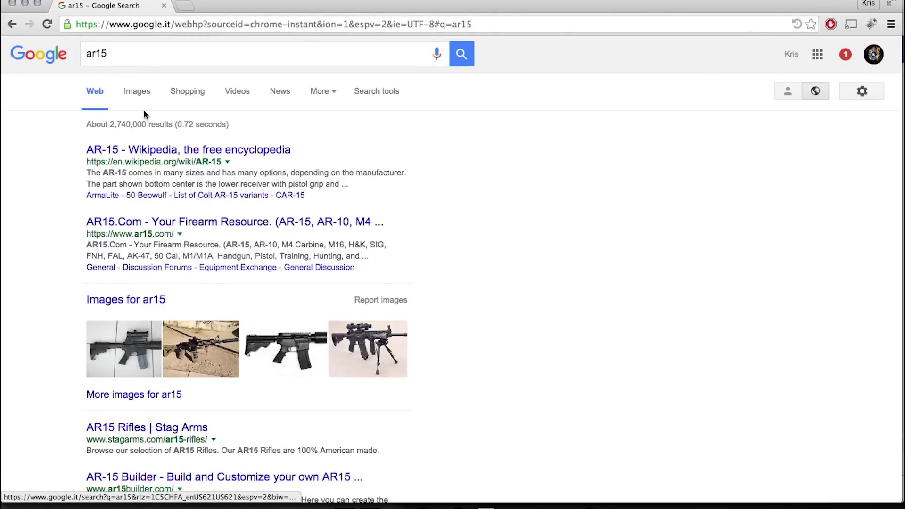
click(236, 97)
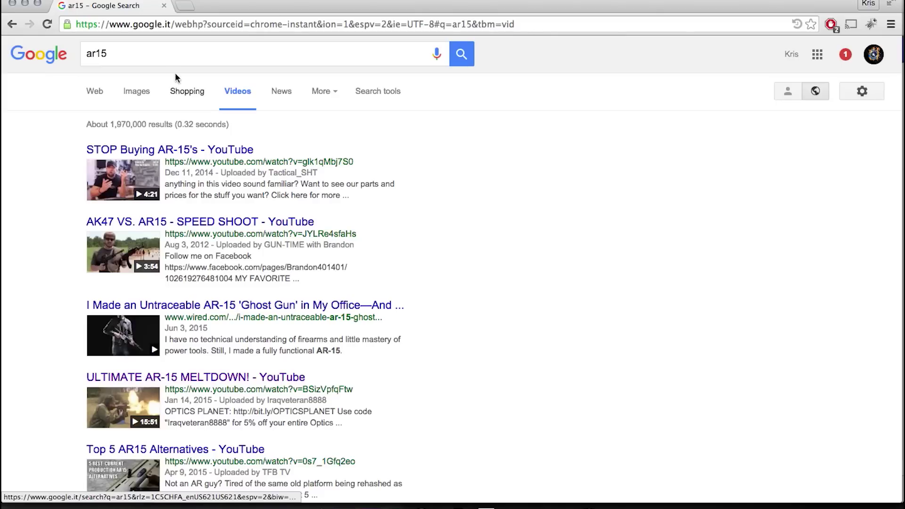
Refine the video search to "ar15 silencer" and look through the listed reference videos.
text(sil)
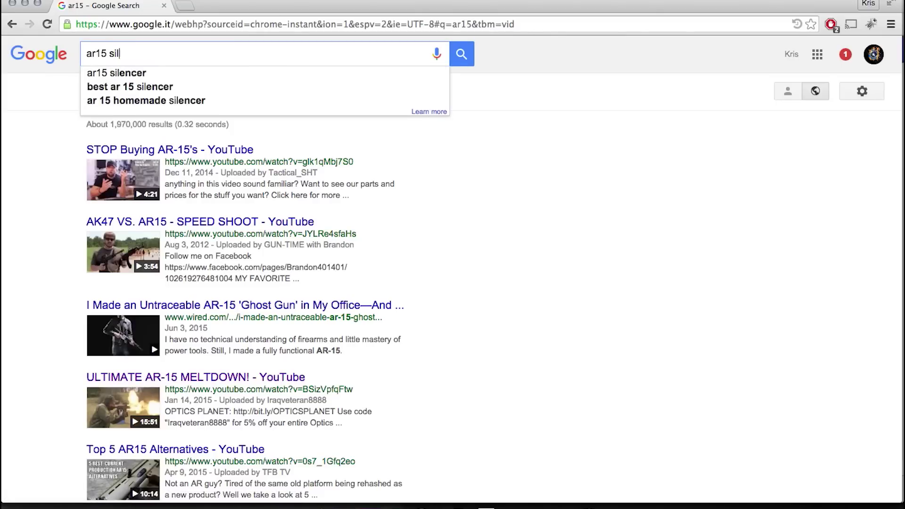
key(Down)
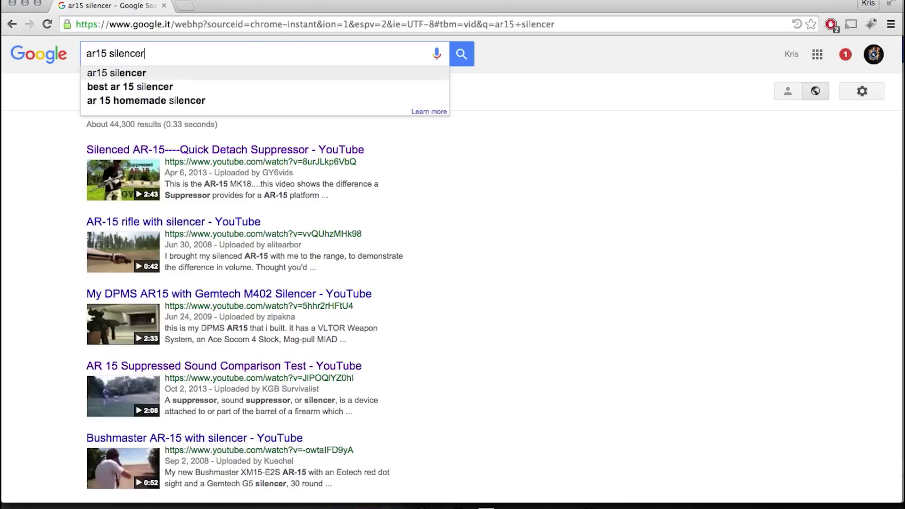
key(Return)
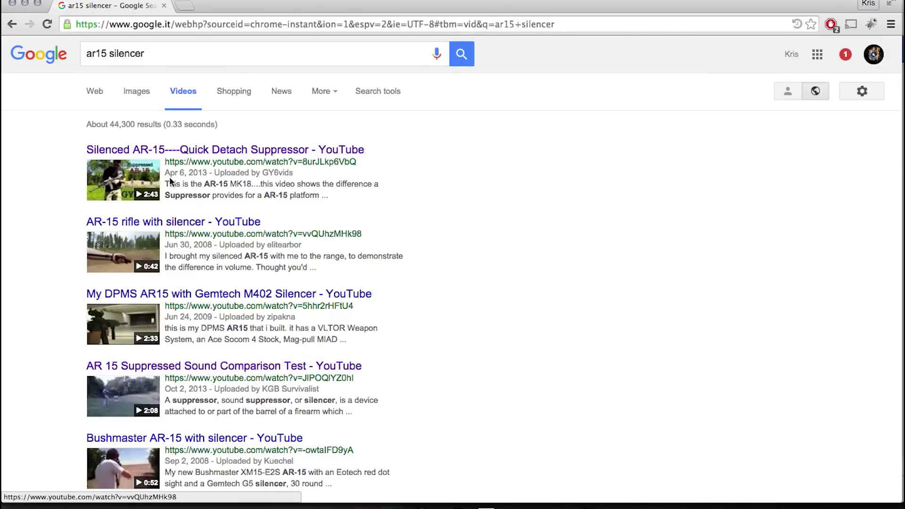
scroll(71, 304, down, 2)
scroll(72, 308, down, 2)
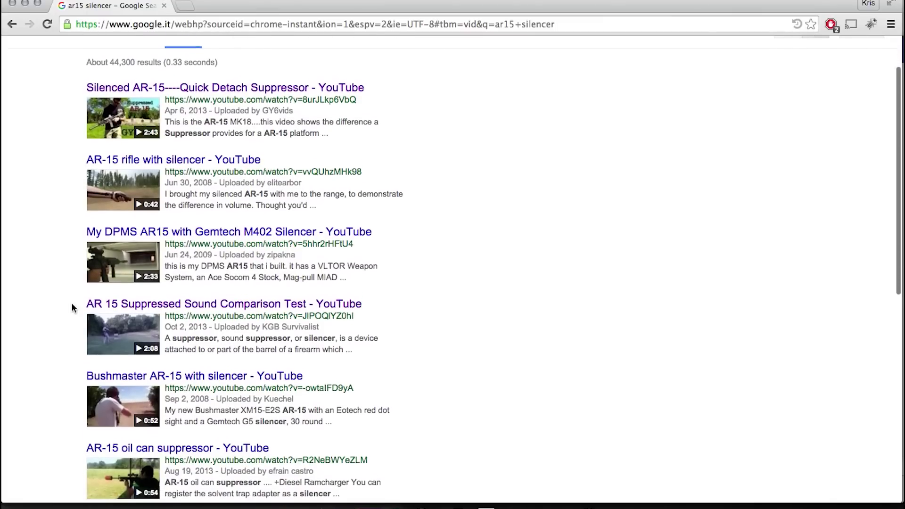
scroll(71, 308, down, 1)
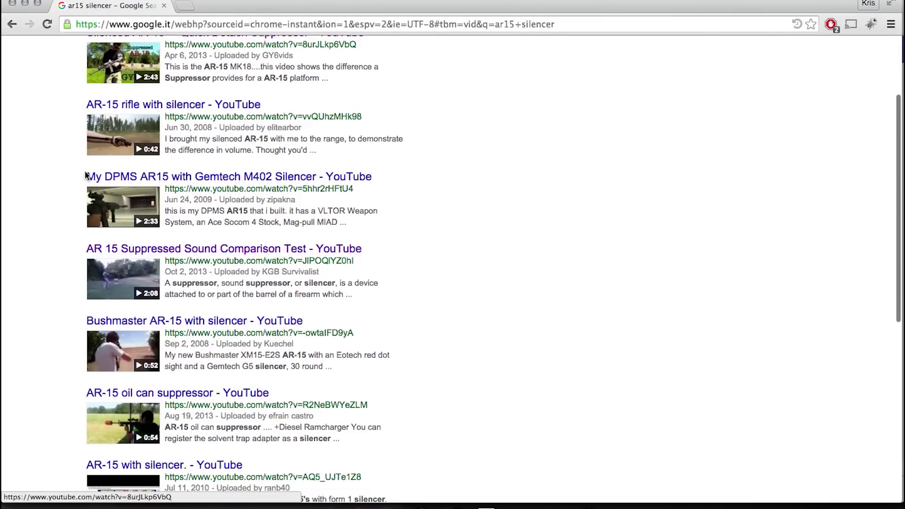
scroll(86, 175, up, 3)
Switch to After Effects and create a new composition at 59.94 frames per second with a duration of 0;00;41;08.
click(12, 4)
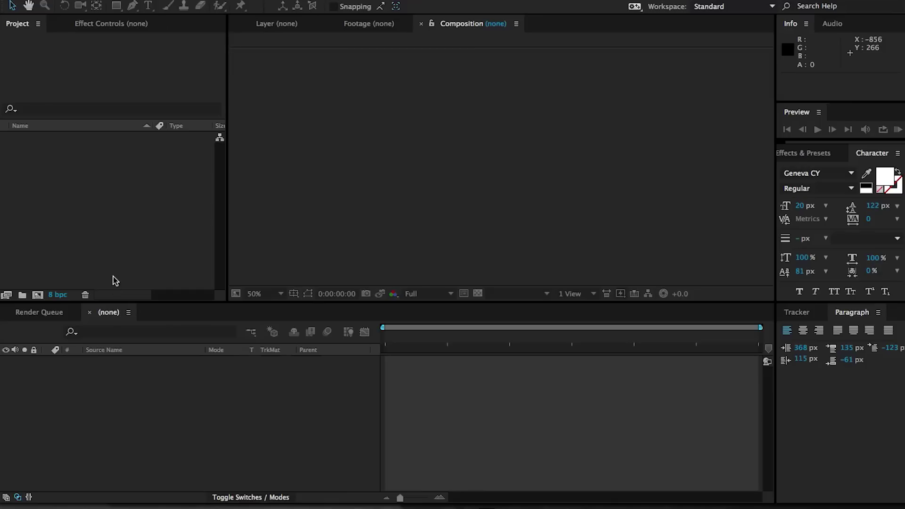
click(176, 1)
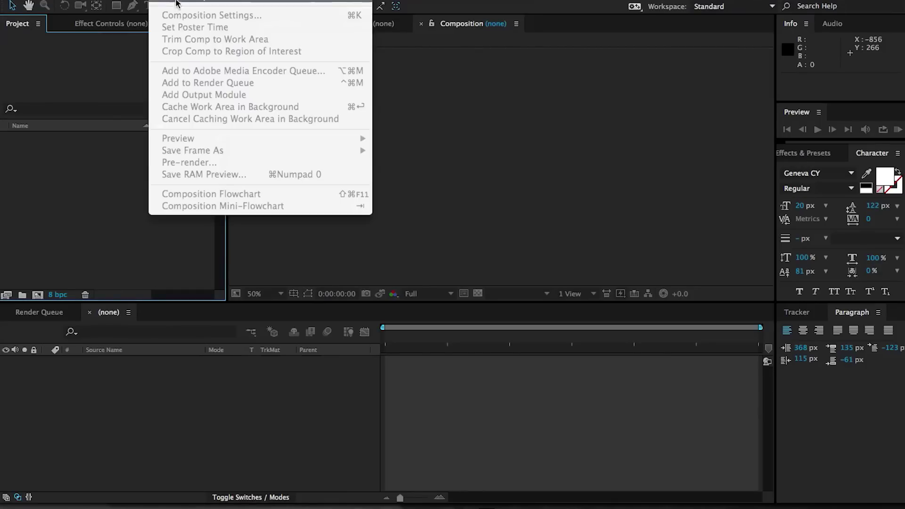
click(176, 1)
click(176, 1)
click(176, 3)
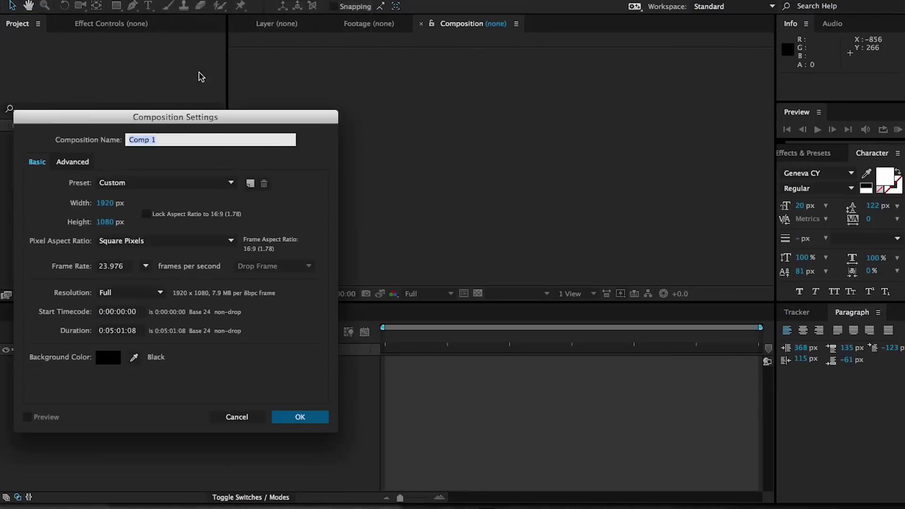
click(122, 269)
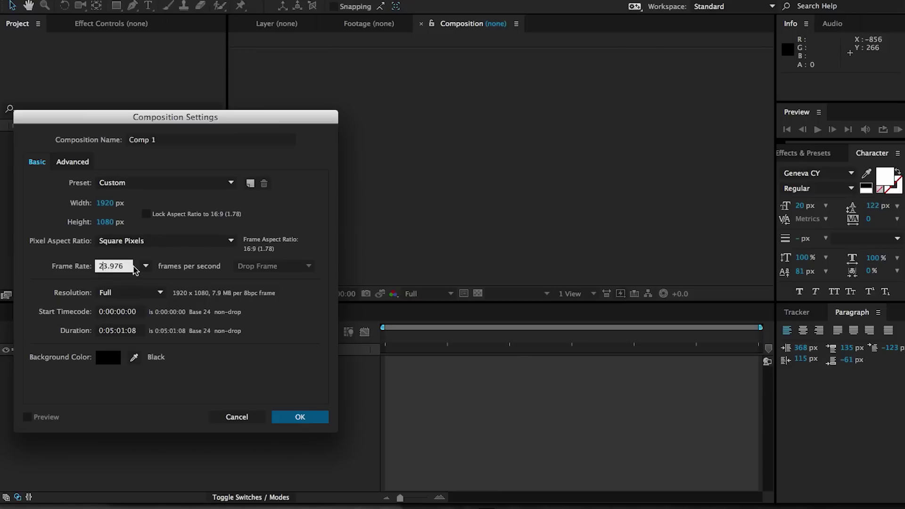
click(146, 266)
click(164, 386)
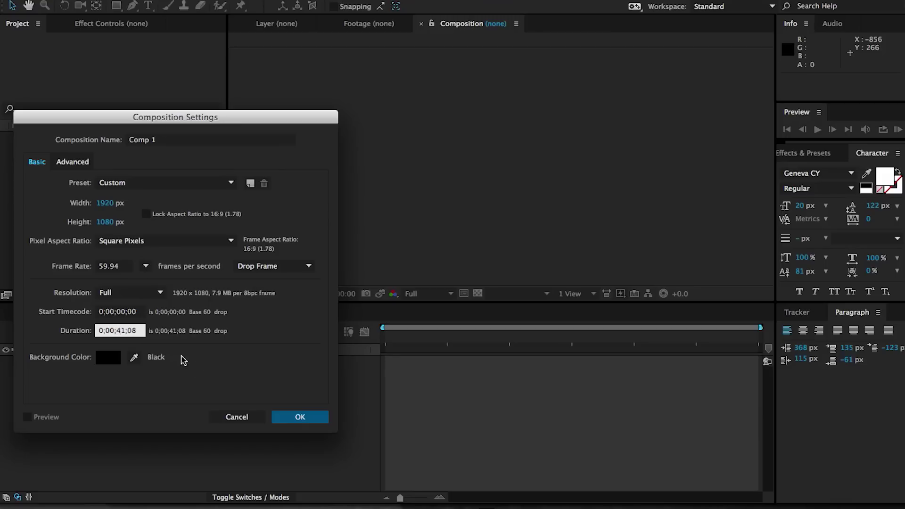
click(297, 417)
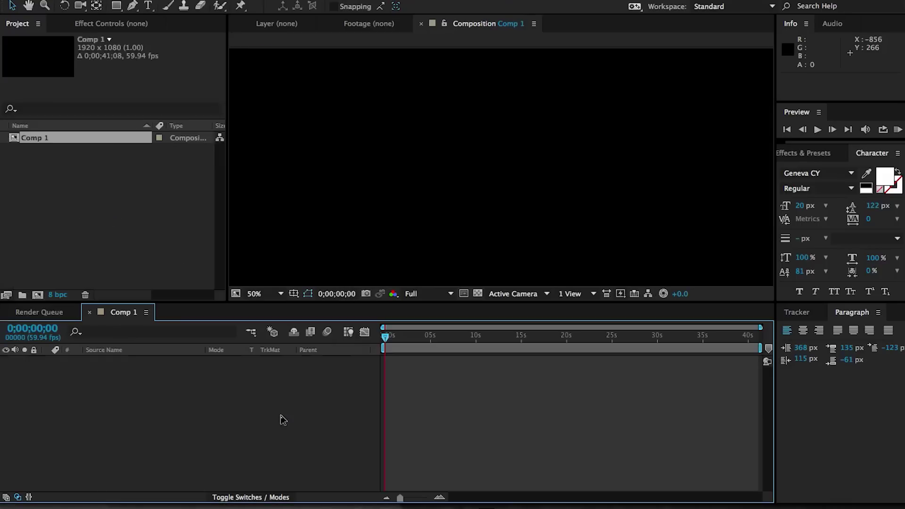
Add the 00015.MTS footage to Comp 1 and shift its layer so the clip's visible segment sits at the timeline start.
drag(121, 411, 375, 349)
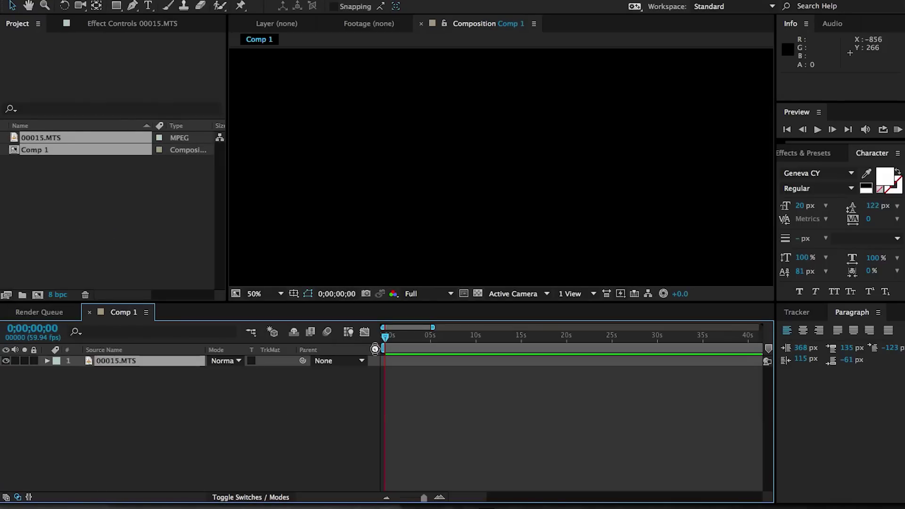
click(386, 497)
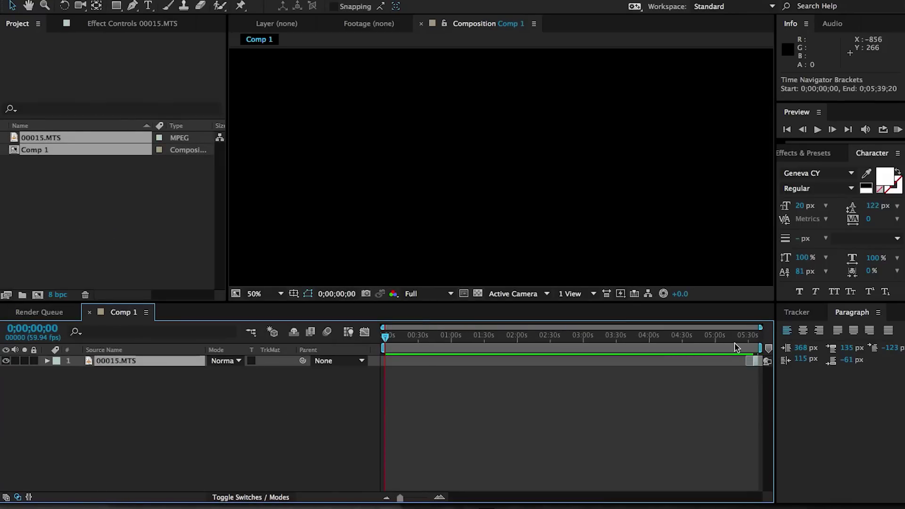
click(439, 499)
click(440, 499)
scroll(509, 441, right, 15)
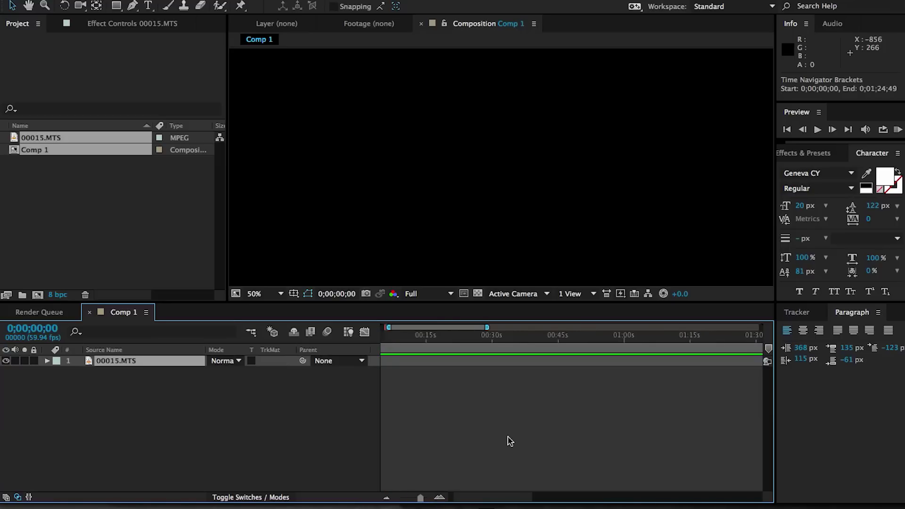
drag(753, 363, 348, 357)
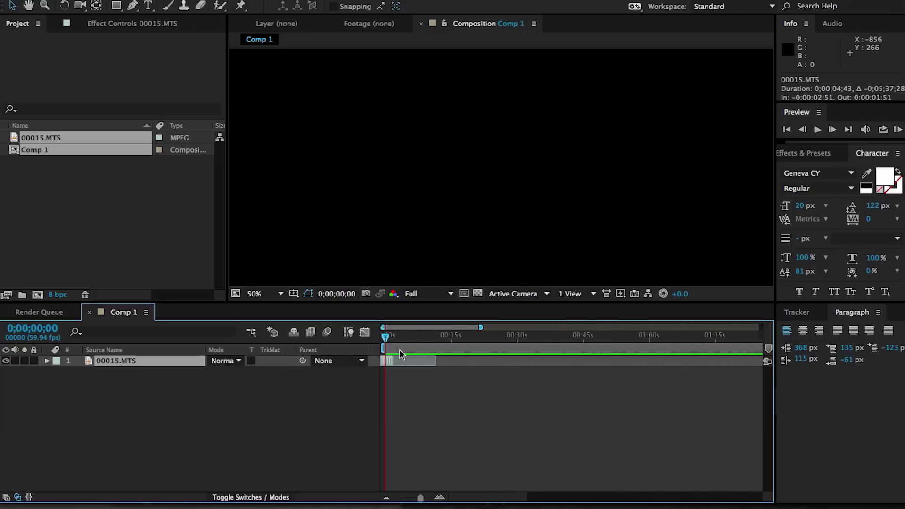
Align the clip with the composition start, end the work area at 0;00;04;26 and trim the composition to it.
drag(402, 359, 406, 336)
key(n)
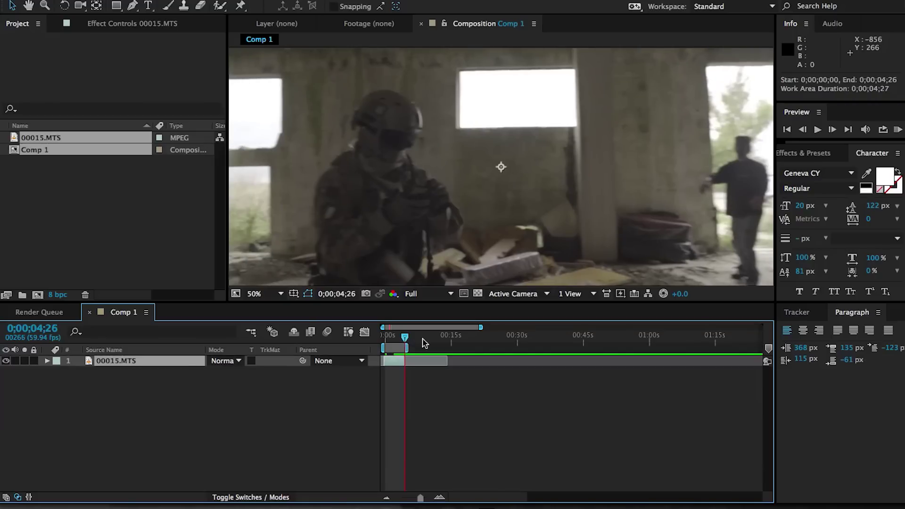
right_click(397, 353)
click(427, 383)
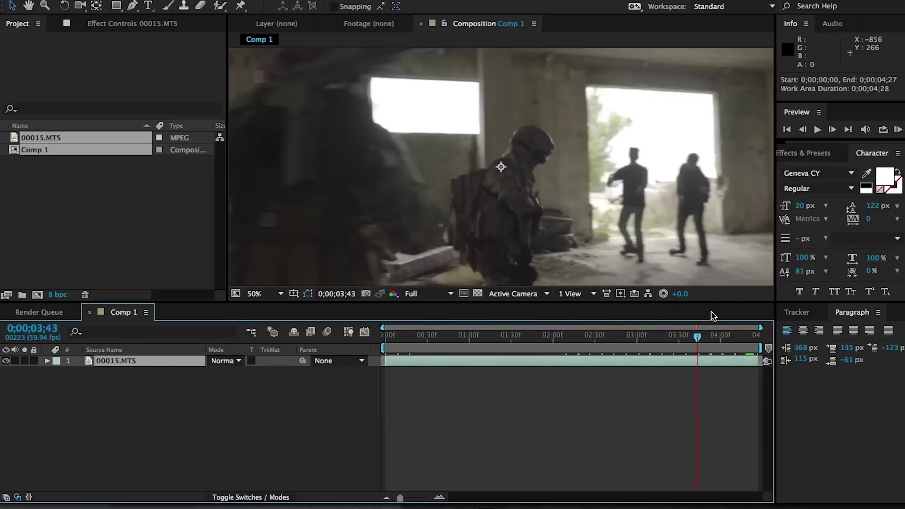
Preview the trimmed shot and add a null object to the composition above the footage.
key(comma)
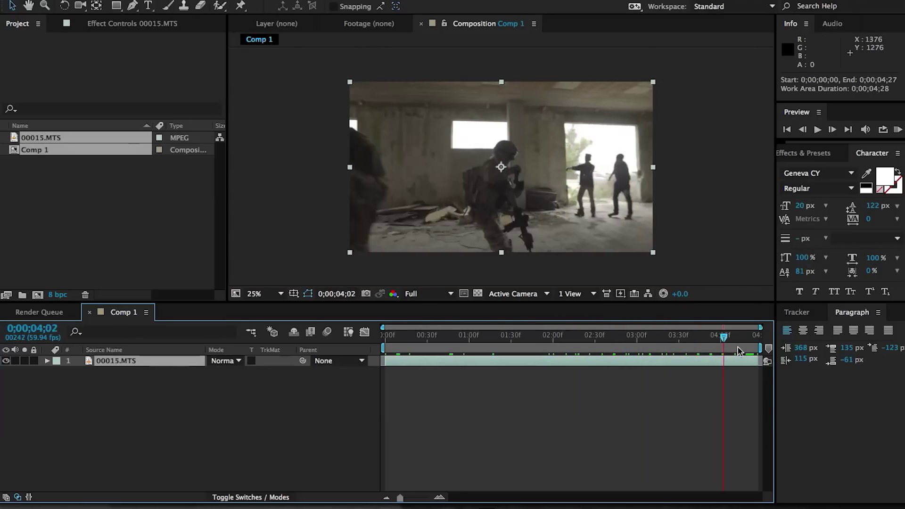
key(space)
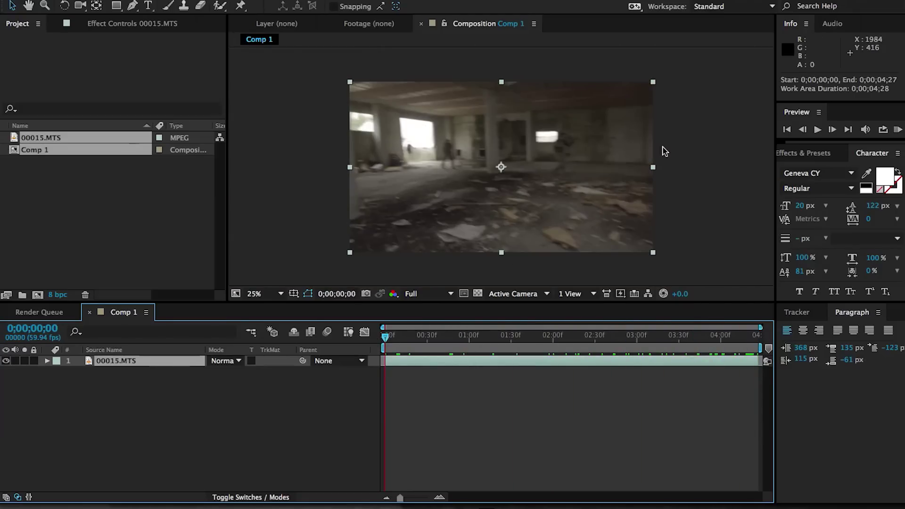
right_click(322, 405)
mouse_move(395, 375)
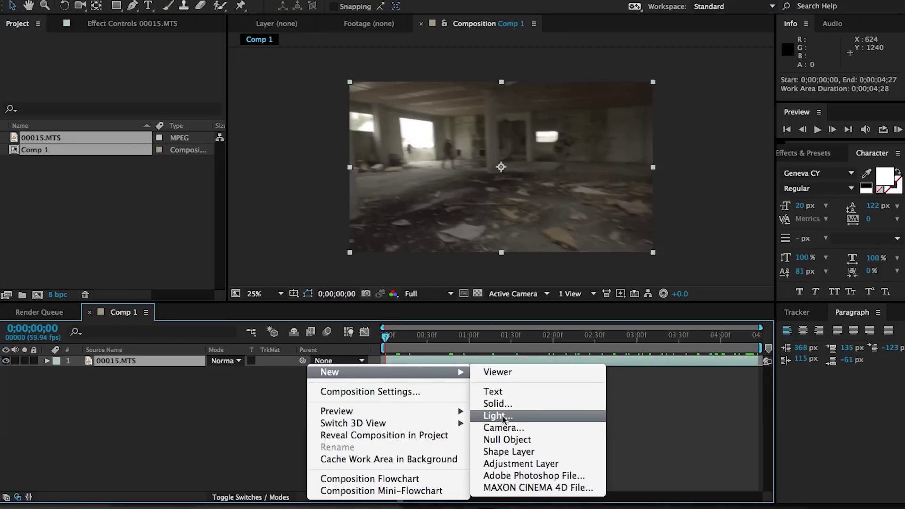
click(521, 440)
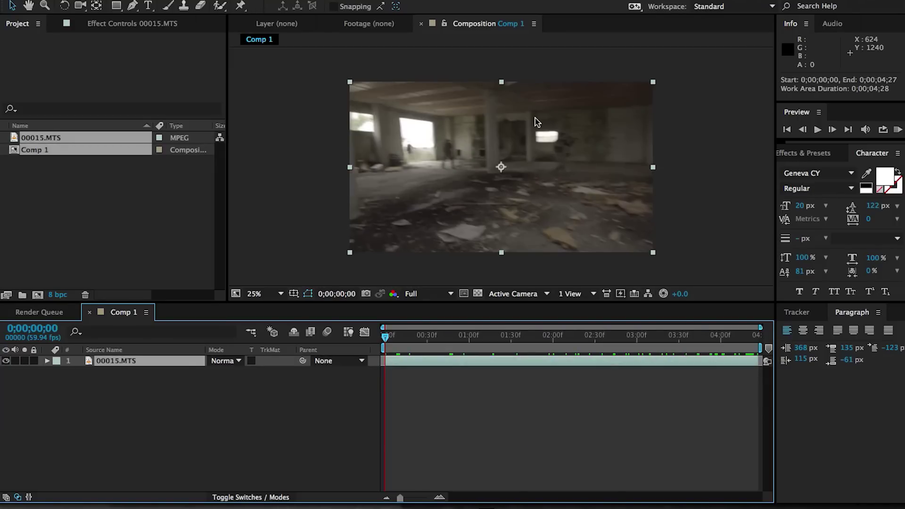
scroll(476, 202, up, 3)
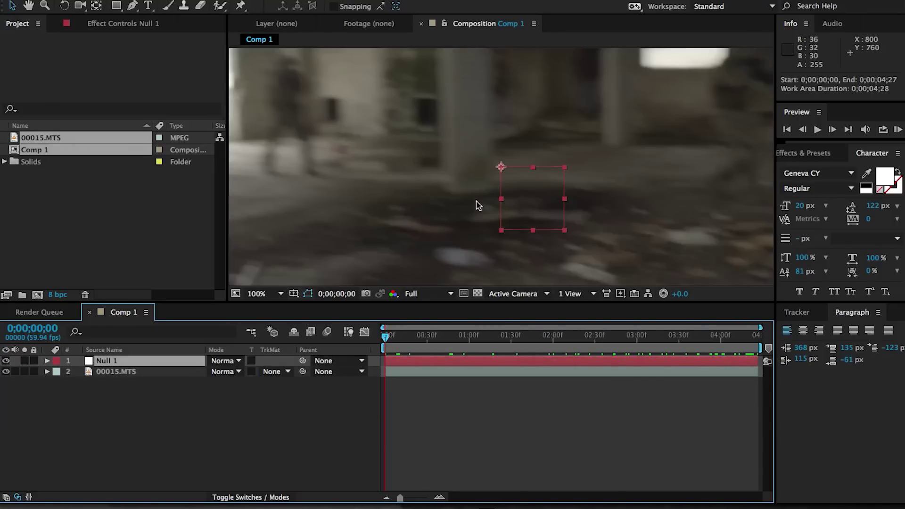
Move the null onto the soldier's rifle muzzle in the first frame, at position 1456, 366.
key(space)
drag(476, 202, 374, 240)
drag(558, 155, 432, 192)
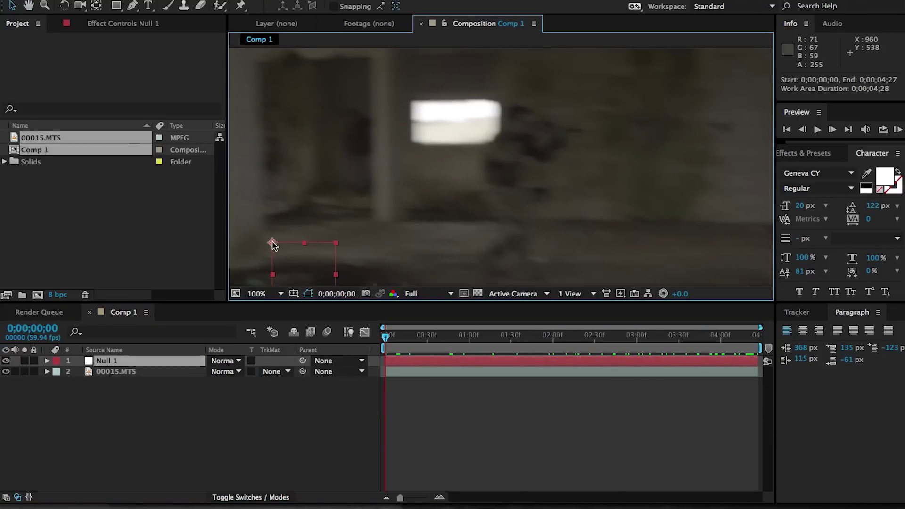
drag(273, 243, 445, 175)
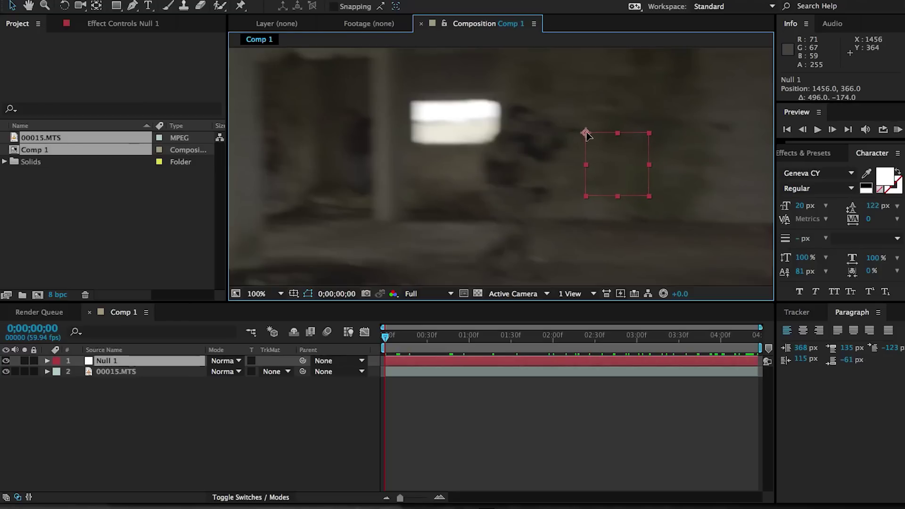
Reveal the null's Position and Rotation and enable keyframing for both at the first frame.
key(p)
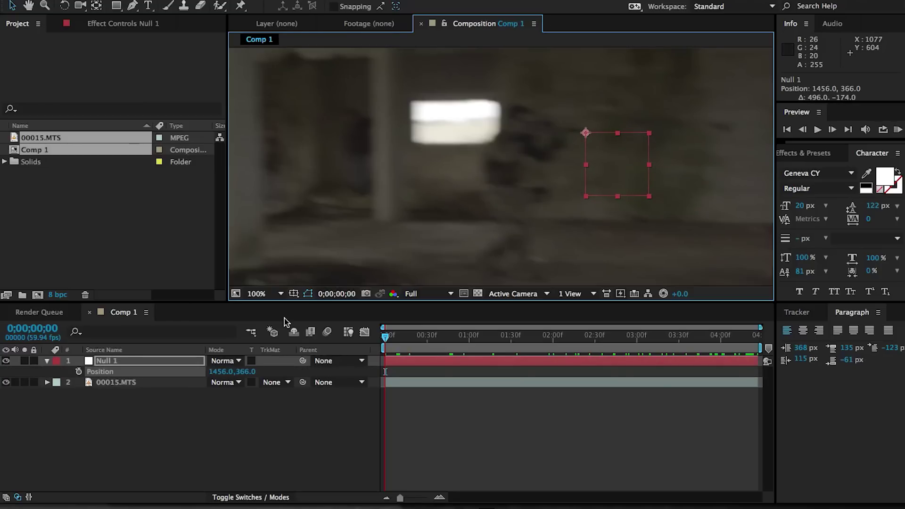
key(shift+r)
click(79, 372)
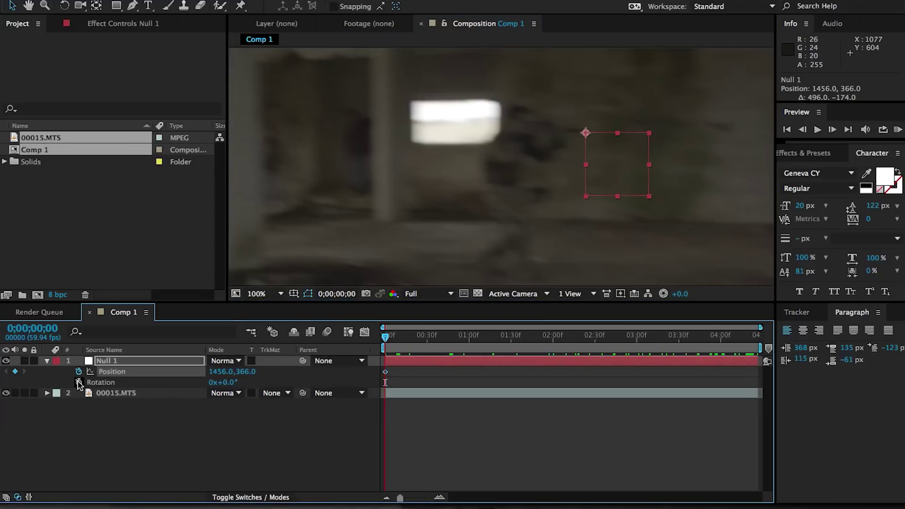
click(79, 383)
Keyframe the null's position at 1510, 374 on the muzzle at frame 2.
key(Page_Down)
key(Page_Down)
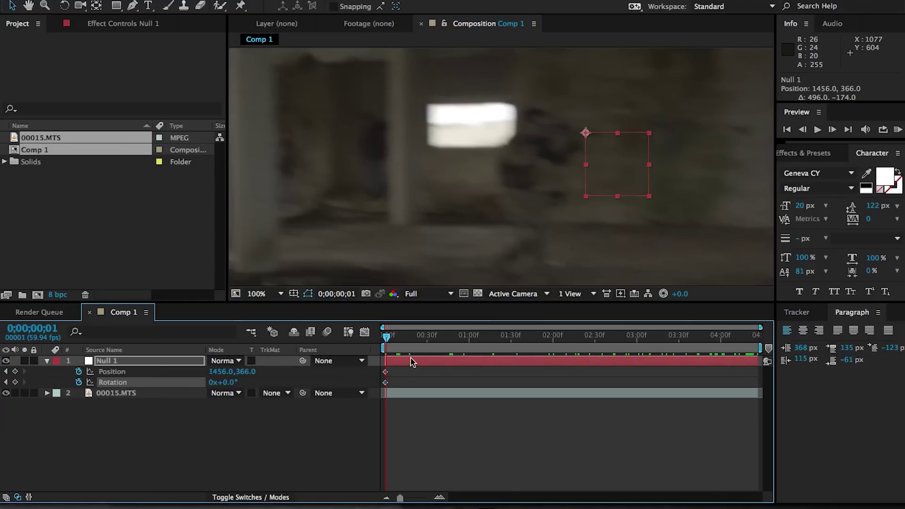
key(shift+Right)
key(shift+Right)
key(shift+Right)
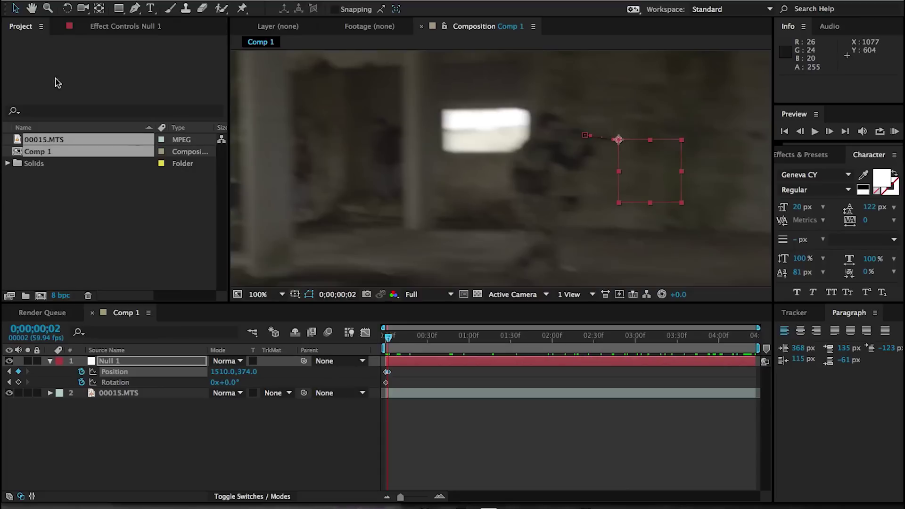
Follow the muzzle by keyframing the null's position at 1551, 384 at frame 4.
click(147, 363)
key(Page_Down)
key(Page_Down)
key(Page_Down)
key(Page_Down)
key(Page_Up)
key(Page_Up)
key(shift+Right)
key(shift+Right)
key(shift+Right)
key(shift+Right)
key(shift+Down)
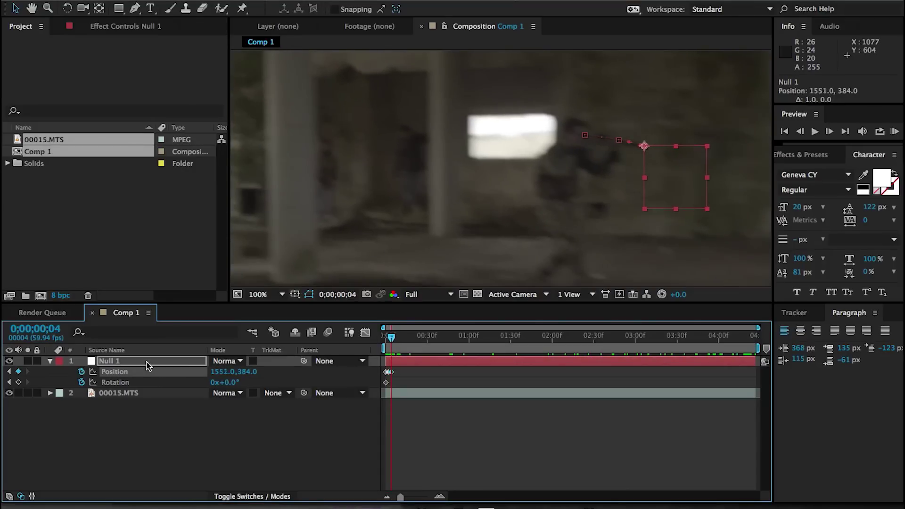
Advance to frame 7 and nudge the null right and down onto the rifle muzzle.
key(Page_Down)
key(Page_Down)
key(Page_Down)
key(shift+Right)
key(shift+Right)
key(shift+Right)
key(shift+Right)
key(shift+Right)
key(shift+Down)
key(shift+Down)
Advance to frame 10 and nudge the null right and down to match the muzzle.
key(Page_Down)
key(Page_Down)
key(Page_Down)
key(shift+Right)
key(shift+Right)
key(shift+Right)
key(Right)
key(Right)
key(Right)
key(shift+Down)
key(Down)
Keyframe the null's position on the muzzle at 1663, 429 at frame 14.
drag(520, 166, 315, 157)
key(Page_Down)
key(Page_Down)
key(Page_Down)
key(Page_Down)
key(shift+Right)
key(shift+Right)
key(shift+Right)
key(Left)
key(Left)
key(Left)
key(shift+Down)
key(shift+Down)
key(Up)
key(Up)
key(Up)
Keyframe the null's position on the muzzle at 1680, 433 at frame 18.
key(Page_Down)
key(Page_Down)
key(Page_Down)
key(Page_Down)
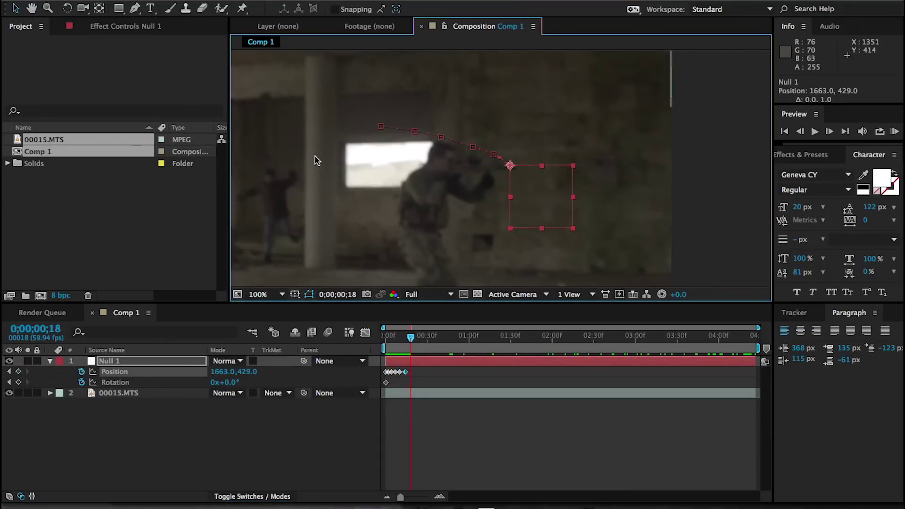
key(shift+Right)
key(shift+Right)
key(Left)
key(Left)
key(Left)
key(Down)
key(Down)
key(Down)
key(Down)
key(Down)
key(Up)
Check the null against the preceding frames and keyframe its rotation at -1° at frame 18.
key(Page_Up)
key(Page_Up)
key(Page_Up)
key(Page_Up)
key(Page_Up)
key(Page_Down)
key(Page_Down)
key(Page_Down)
key(Page_Down)
key(Page_Down)
drag(231, 383, 230, 383)
Advance to frame 26, shift the null slightly right onto the muzzle tip and check the frames just before it.
key(Page_Down)
key(Page_Down)
key(Page_Down)
key(Page_Down)
key(Page_Down)
key(Page_Down)
key(Page_Down)
key(Page_Down)
scroll(610, 160, up, 2)
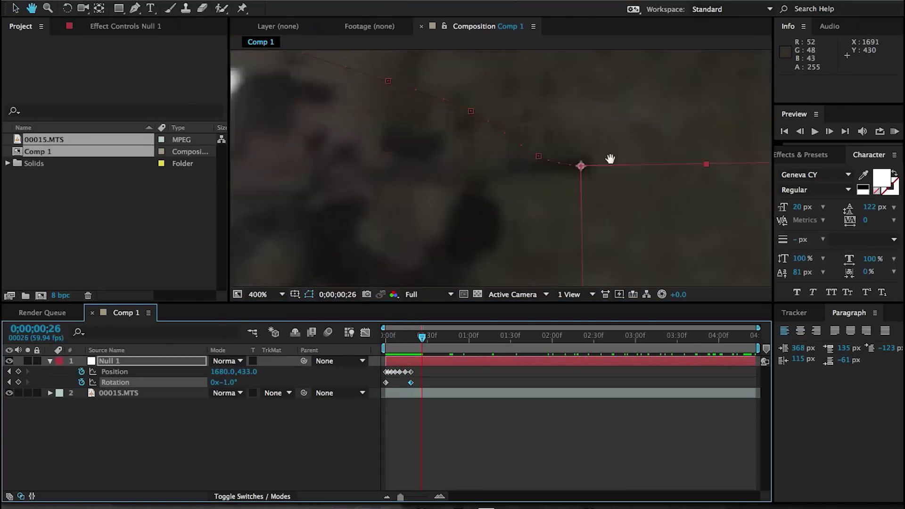
drag(611, 159, 434, 156)
drag(405, 162, 416, 162)
key(Page_Up)
key(Page_Up)
scroll(416, 165, right, 3)
Advance to about frame 29 and nudge the null right to keep following the muzzle.
key(Page_Down)
key(Page_Down)
key(Page_Down)
key(Page_Down)
key(Page_Down)
key(shift+Right)
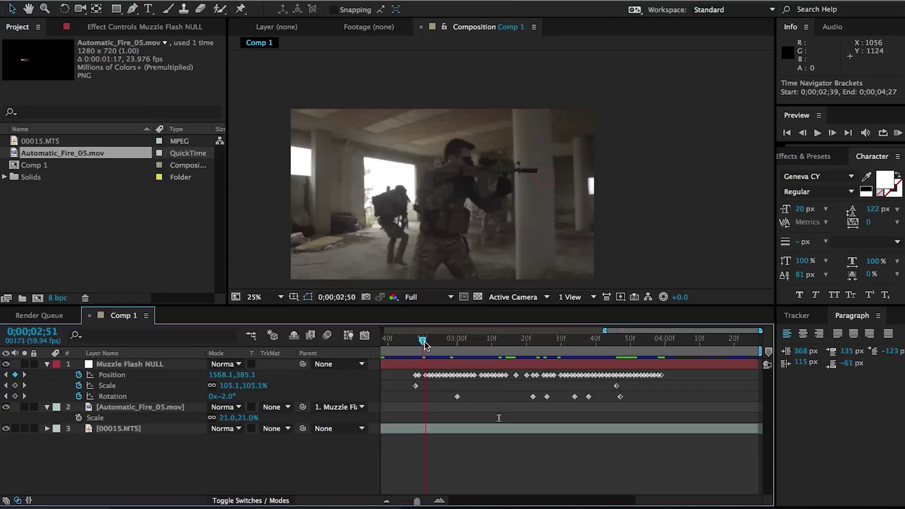
Move the Muzzle Flash NULL onto the rifle muzzle at 0;00;03;24, keyframing its position at 1412.5, 211.0.
mouse_move(513, 340)
mouse_down()
mouse_move(650, 340)
mouse_move(468, 344)
mouse_move(503, 342)
mouse_up()
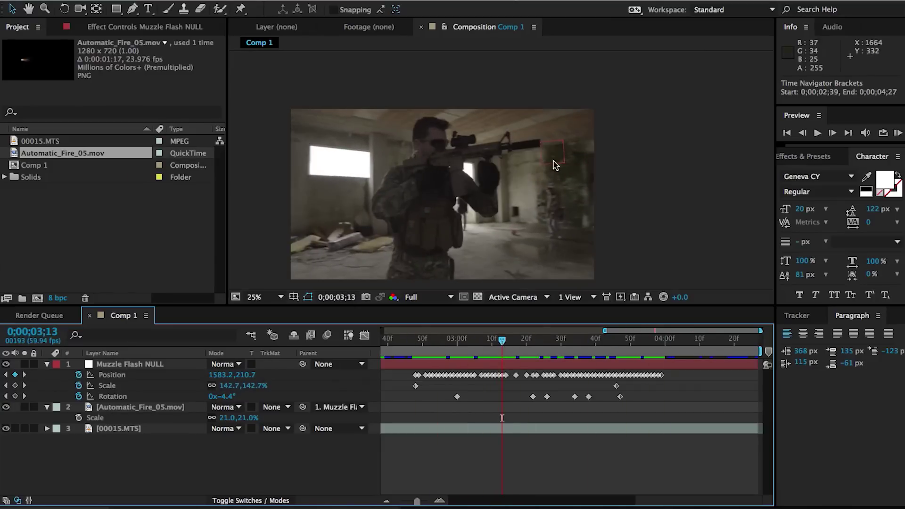
click(124, 364)
scroll(556, 131, up, 2)
drag(561, 131, 630, 179)
scroll(415, 174, up, 2)
key(Page_Down)
key(Page_Down)
key(Page_Down)
key(Page_Down)
key(Page_Down)
key(Page_Down)
key(Page_Down)
key(Page_Down)
key(Page_Down)
key(Page_Down)
key(Page_Down)
drag(322, 113, 466, 127)
drag(393, 166, 354, 132)
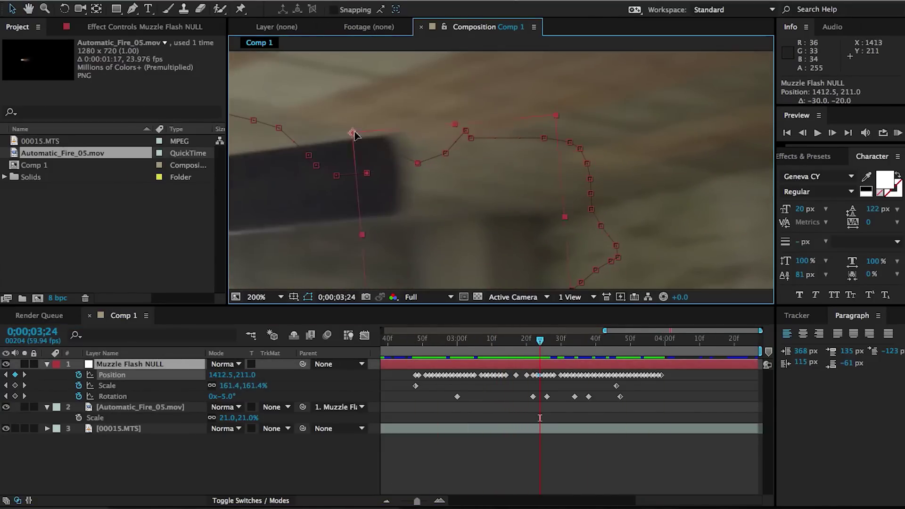
Advance to 0;00;03;29 and check the null's alignment with the muzzle tip.
key(Page_Down)
key(Page_Down)
key(Page_Down)
key(Page_Down)
key(Page_Down)
scroll(391, 173, down, 3)
click(341, 376)
scroll(434, 156, up, 2)
drag(434, 156, 525, 119)
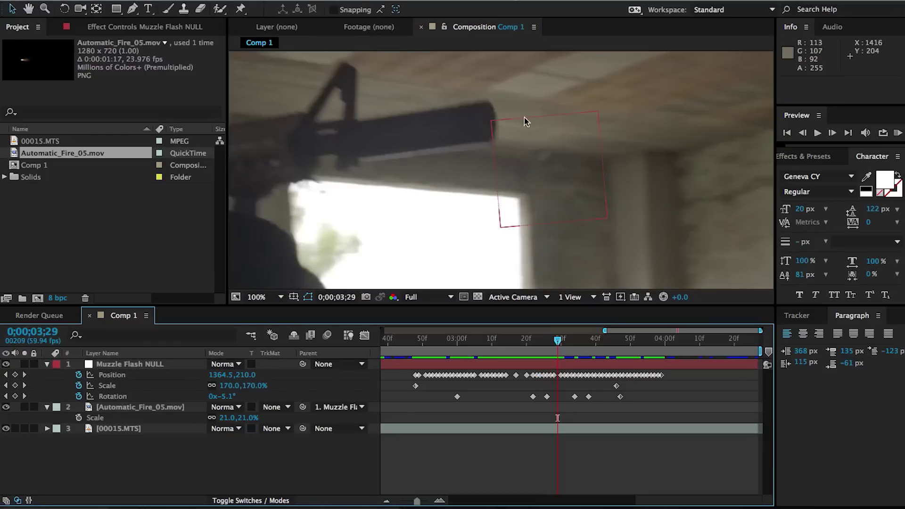
Return to 0;00;02;48 and look over the null's rotation and scale keyframes.
drag(558, 341, 415, 361)
click(533, 397)
click(115, 386)
scroll(453, 227, down, 3)
click(308, 466)
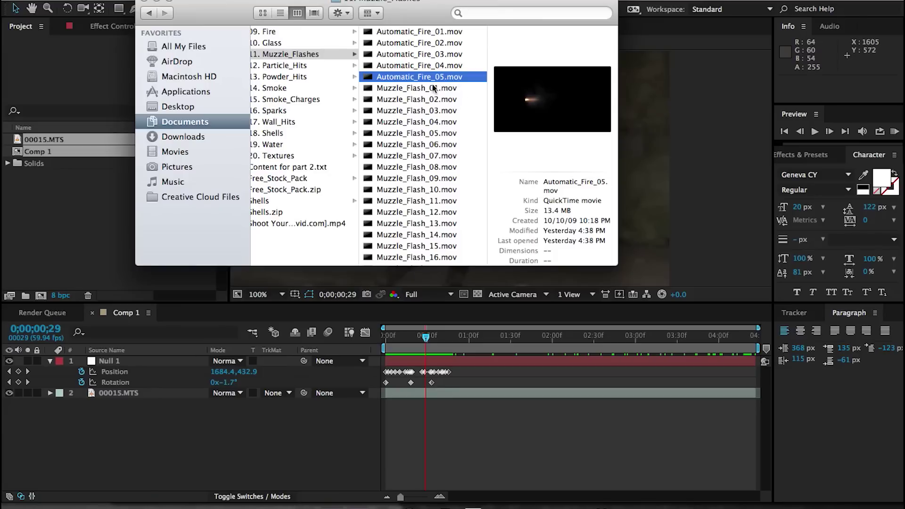
Preview Automatic_Fire_05.mov from the Muzzle_Flashes folder in Finder and import it into the After Effects project.
key(space)
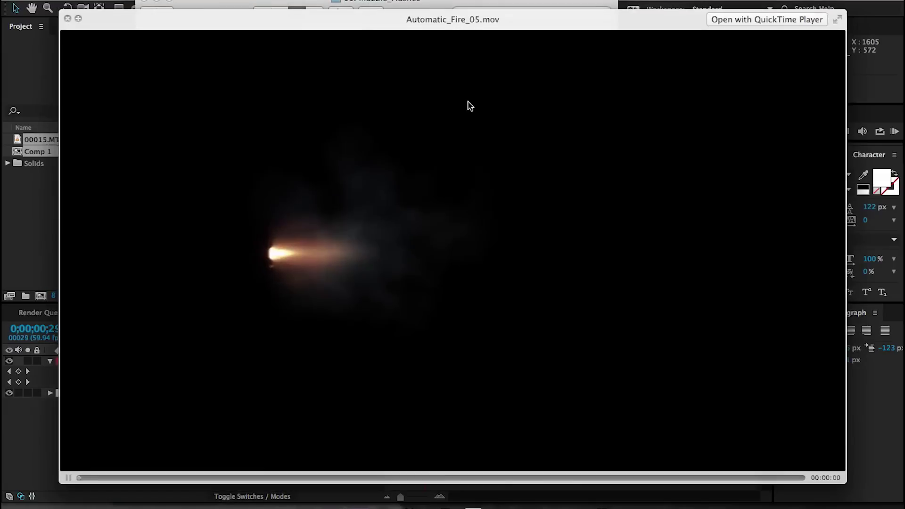
key(space)
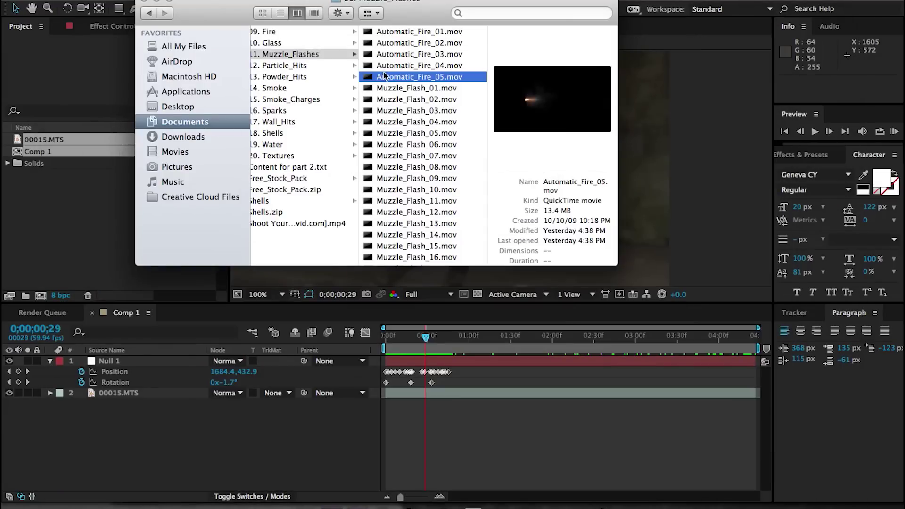
drag(390, 75, 84, 84)
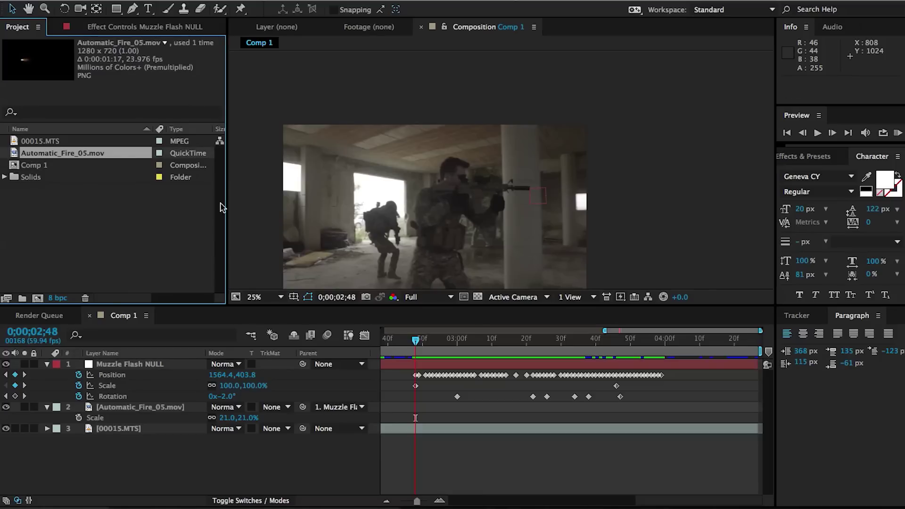
Add Automatic_Fire_05.mov above the 00015.MTS layer starting at 0;00;02;48 and align its flash with the rifle muzzle.
drag(62, 156, 441, 426)
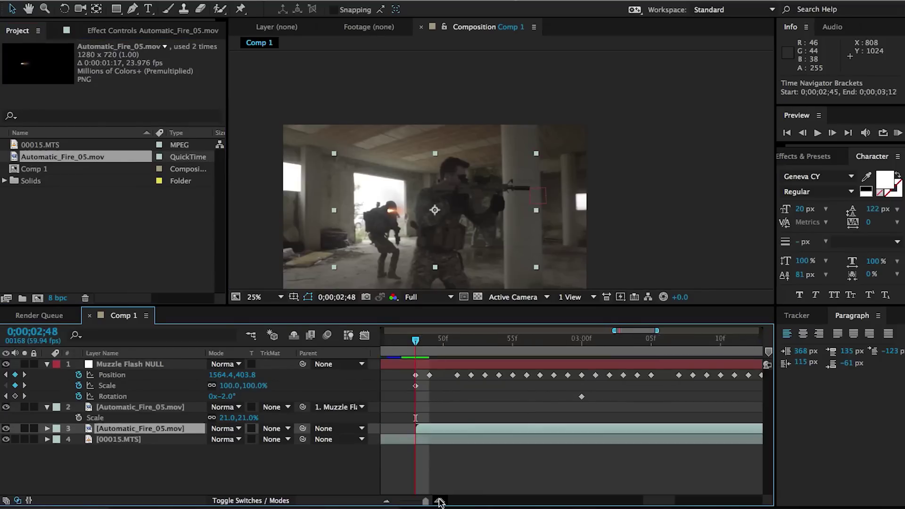
drag(392, 210, 530, 188)
scroll(530, 187, up, 3)
drag(585, 231, 407, 161)
Place the new flash layer's anchor point at the muzzle tip and parent the layer to Muzzle Flash NULL.
key(y)
drag(603, 167, 416, 166)
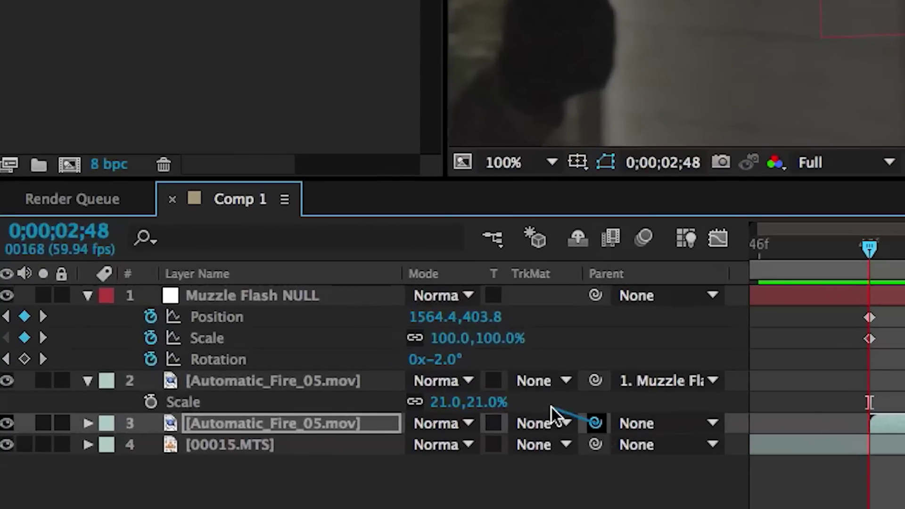
drag(303, 429, 151, 362)
drag(296, 293, 309, 295)
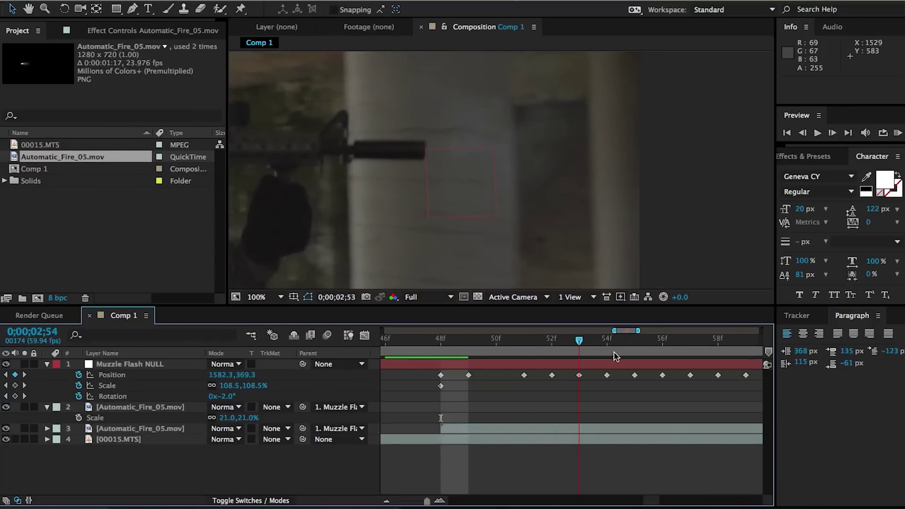
Set the new flash layer's rotation to +4.0° so it lines up with the barrel.
click(470, 437)
key(r)
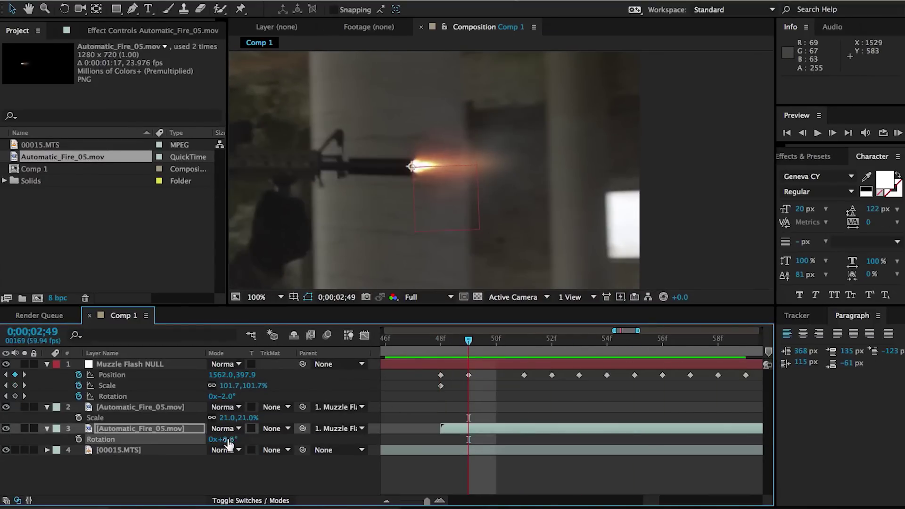
drag(225, 441, 232, 444)
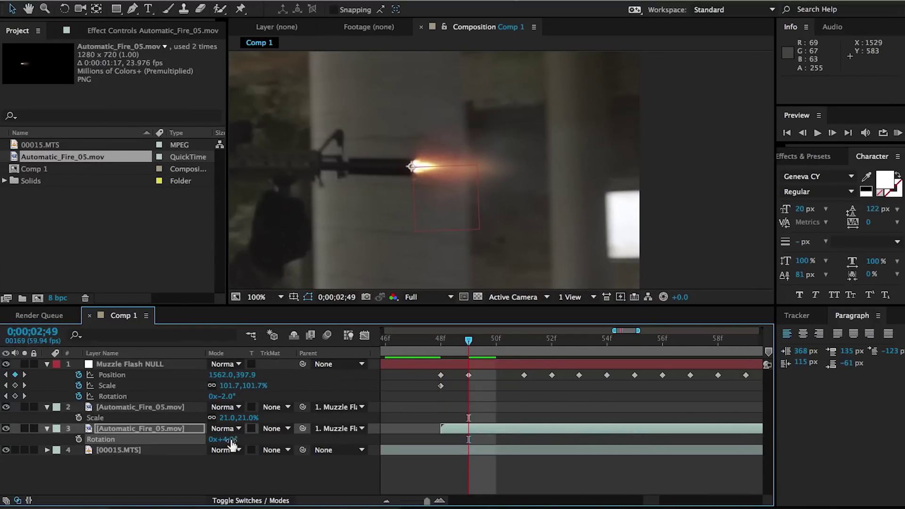
Apply the Glow effect to the new flash layer with threshold 90.6%, radius 49.0 and intensity 0.6.
click(802, 156)
text(glow)
drag(819, 229, 643, 427)
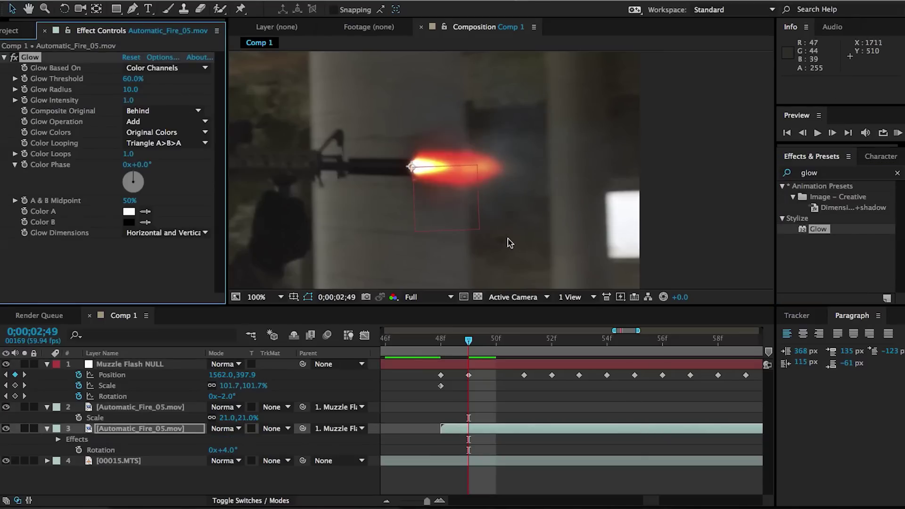
drag(131, 89, 209, 84)
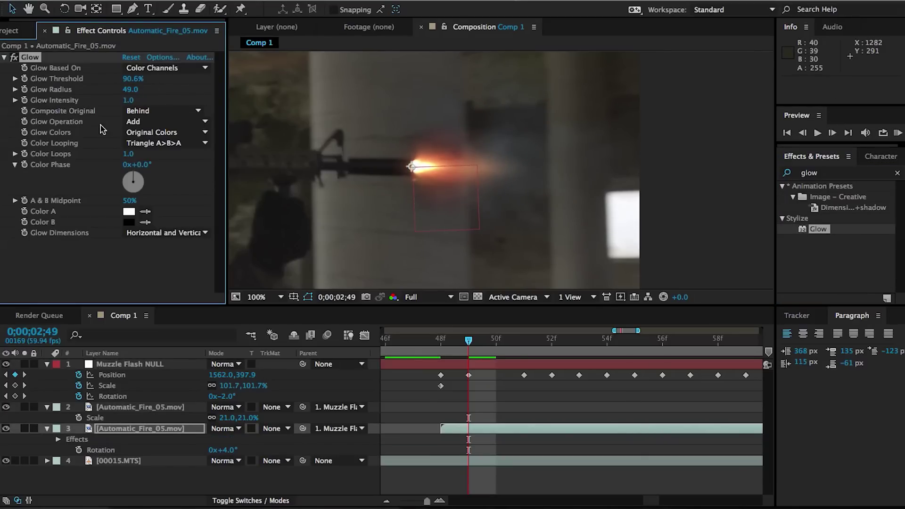
text(.6)
key(Return)
Set the new flash layer's blending mode to Add.
click(224, 428)
click(226, 116)
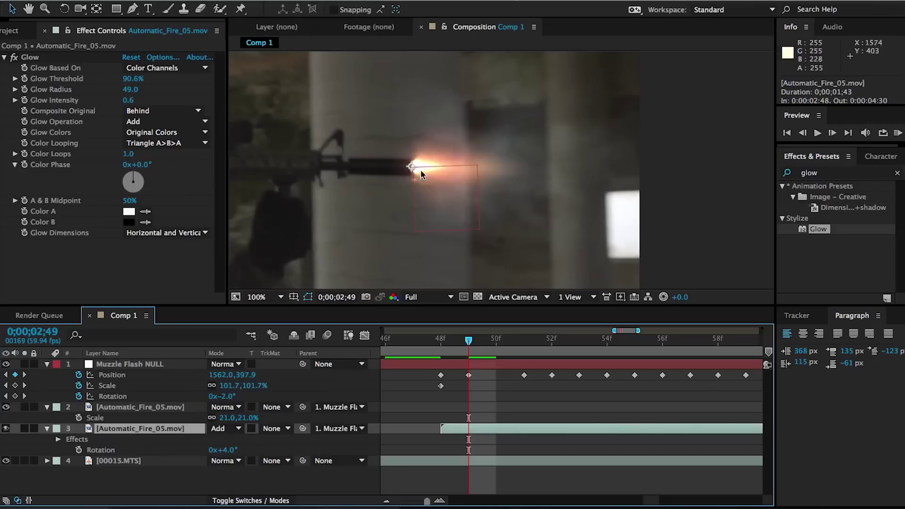
key(comma)
key(period)
Apply the Fast Blur effect to the flash layer with a blurriness of 3.0.
double_click(810, 173)
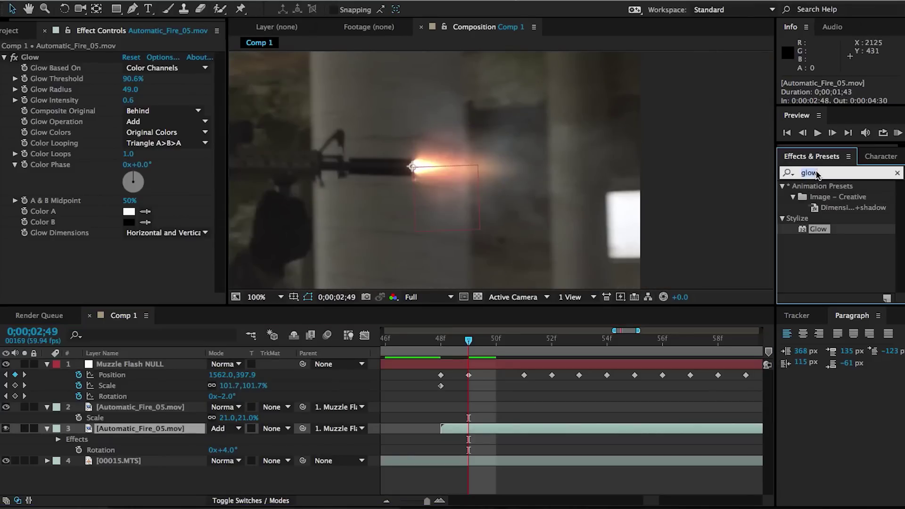
text(fast)
drag(824, 250, 127, 261)
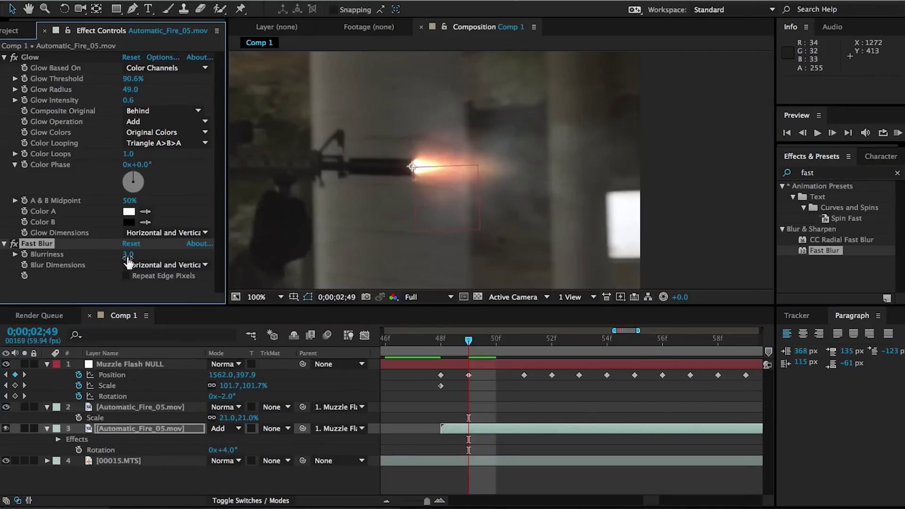
key(period)
key(comma)
Enable motion blur on the flash layer and for the whole composition.
drag(404, 151, 534, 152)
click(250, 501)
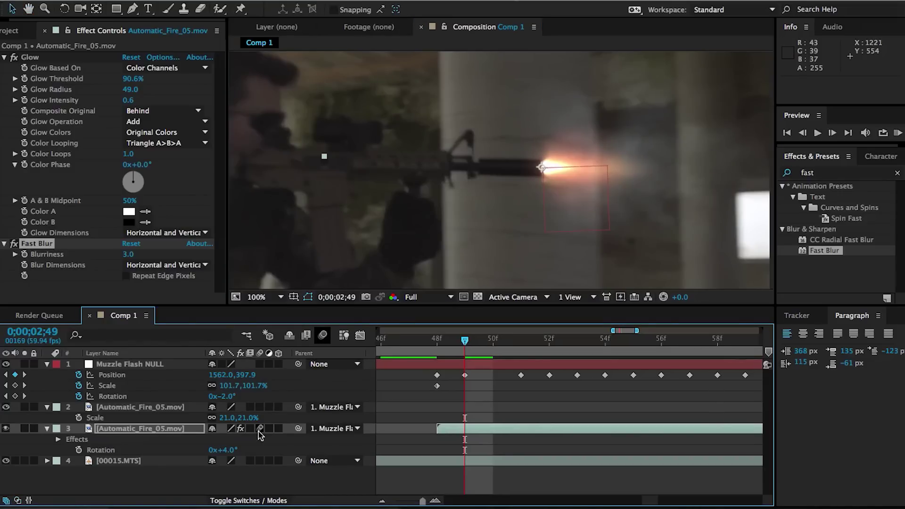
click(322, 335)
Start the work area at 0;00;02;48 and preview the tracked muzzle flash.
key(comma)
key(comma)
key(comma)
key(comma)
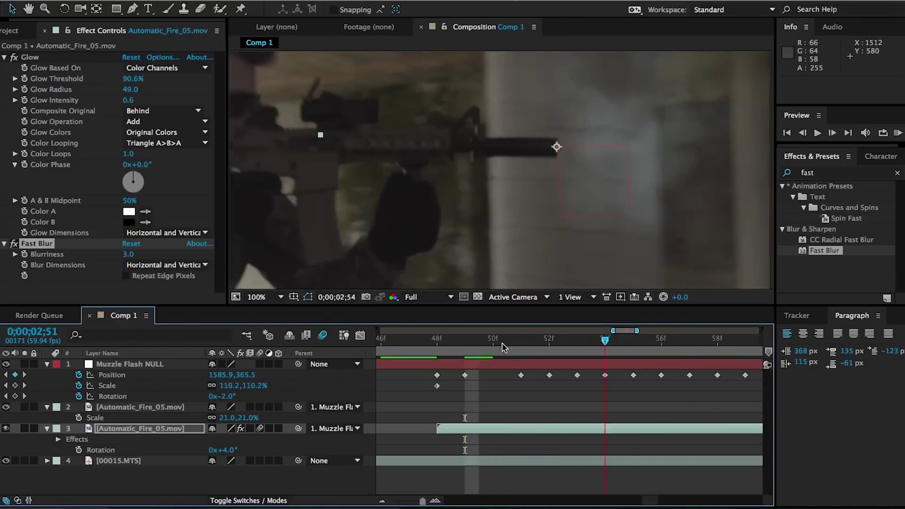
click(382, 502)
click(382, 502)
click(382, 502)
click(382, 501)
drag(381, 352, 670, 351)
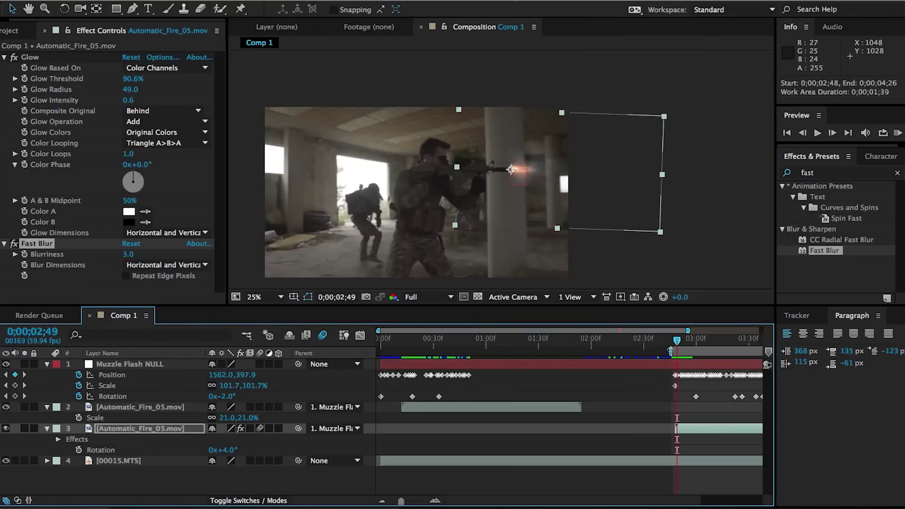
key(space)
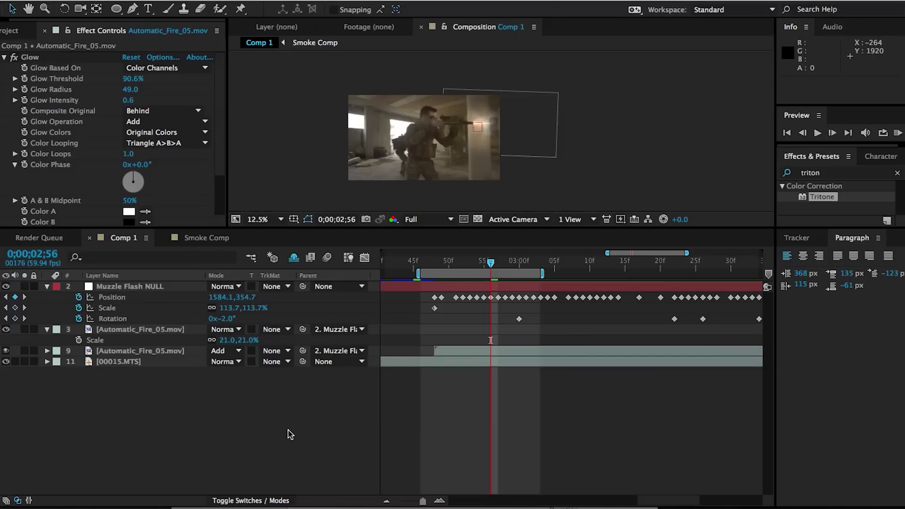
Show the layer switches in Comp 1 and turn on motion blur for the composition.
click(228, 503)
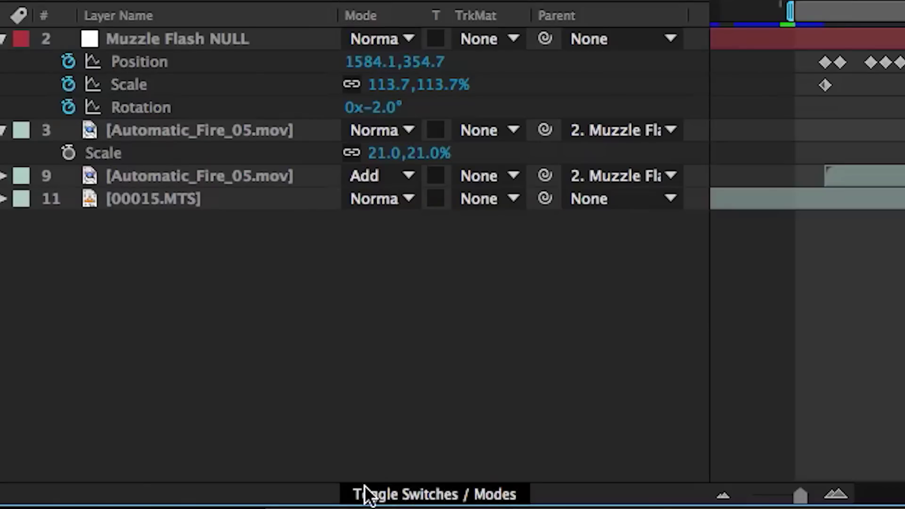
click(366, 495)
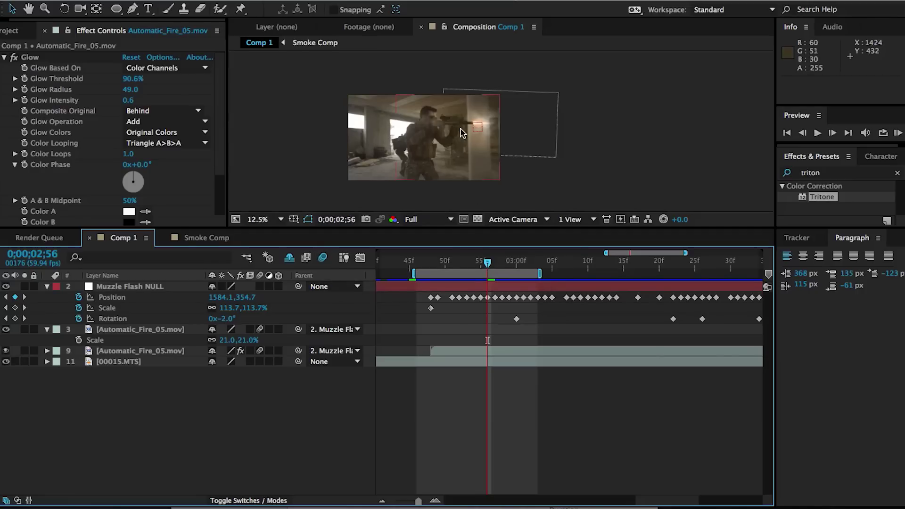
click(323, 258)
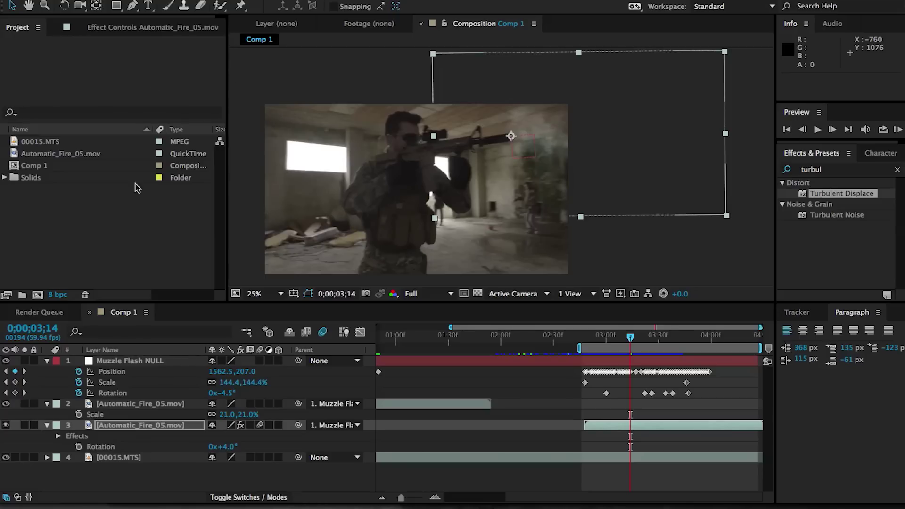
Create a 1920 x 1080 composition named Smoke Comp at 59.94 fps with a duration of 0;00;10;00.
click(101, 261)
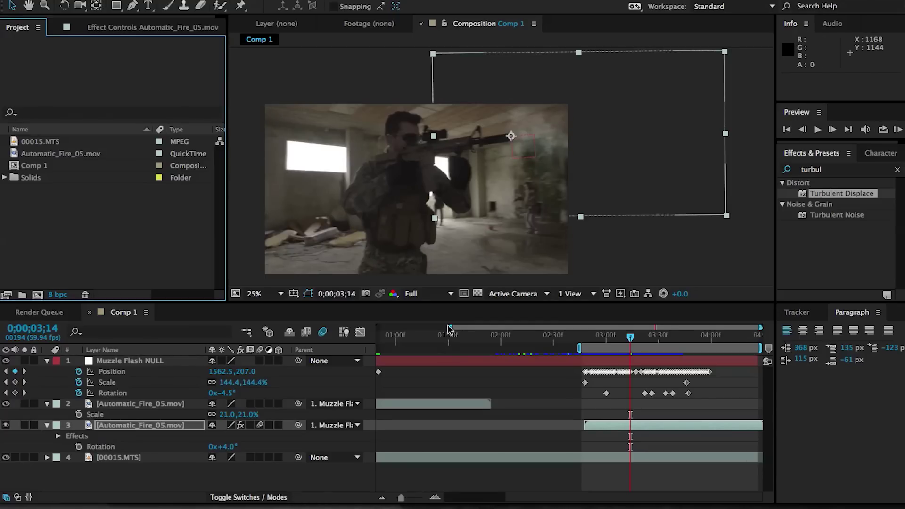
click(181, 6)
click(186, 22)
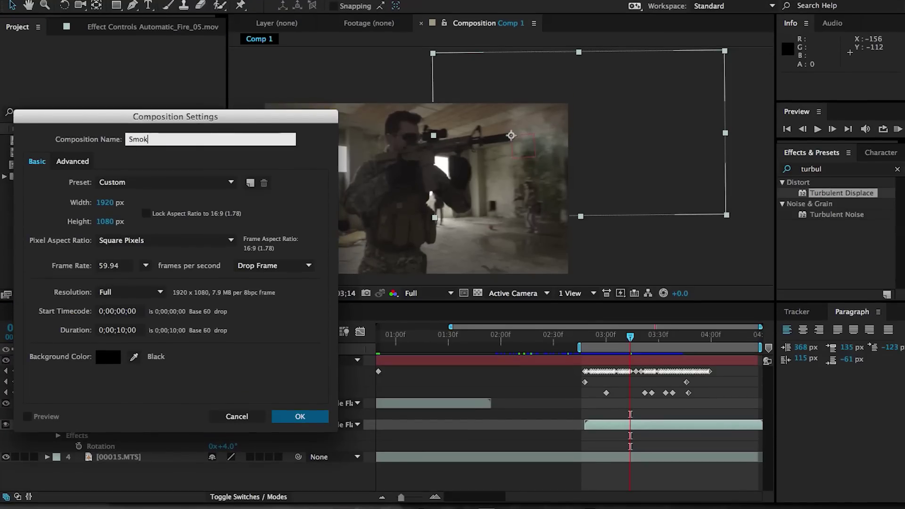
click(306, 421)
right_click(260, 386)
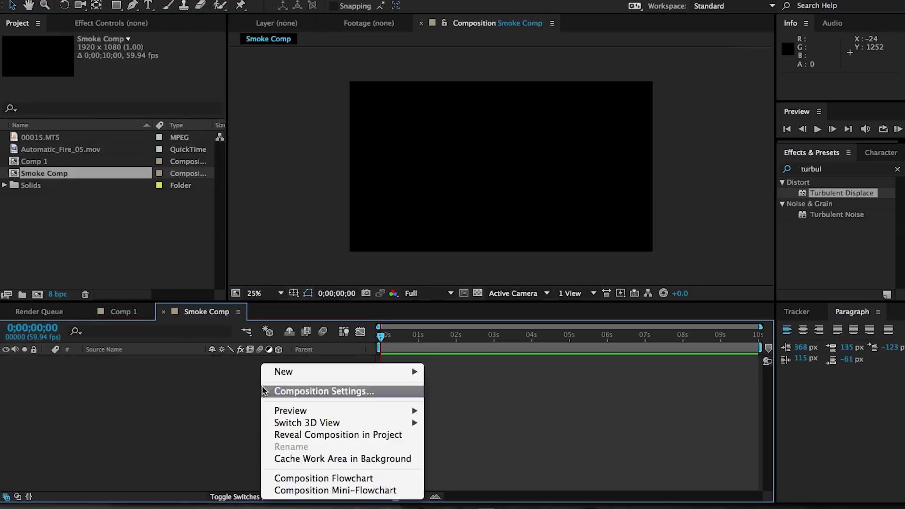
mouse_move(283, 370)
click(454, 403)
click(681, 392)
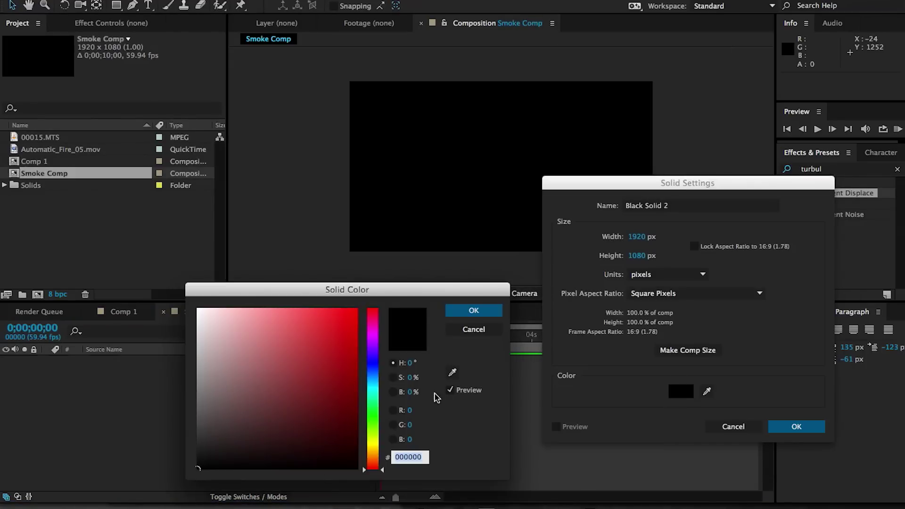
click(474, 310)
click(797, 426)
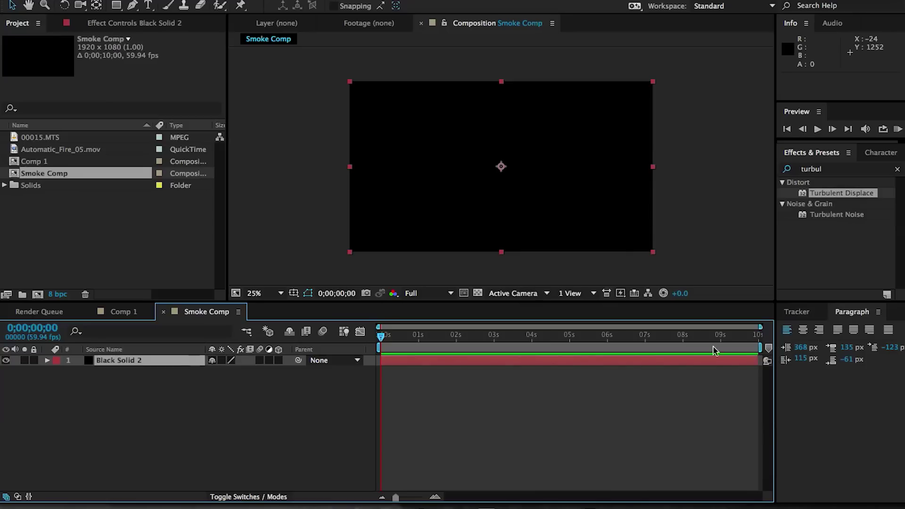
Apply the Fractal Noise effect to the black solid and set its transform scale to 129.0.
click(897, 170)
click(866, 173)
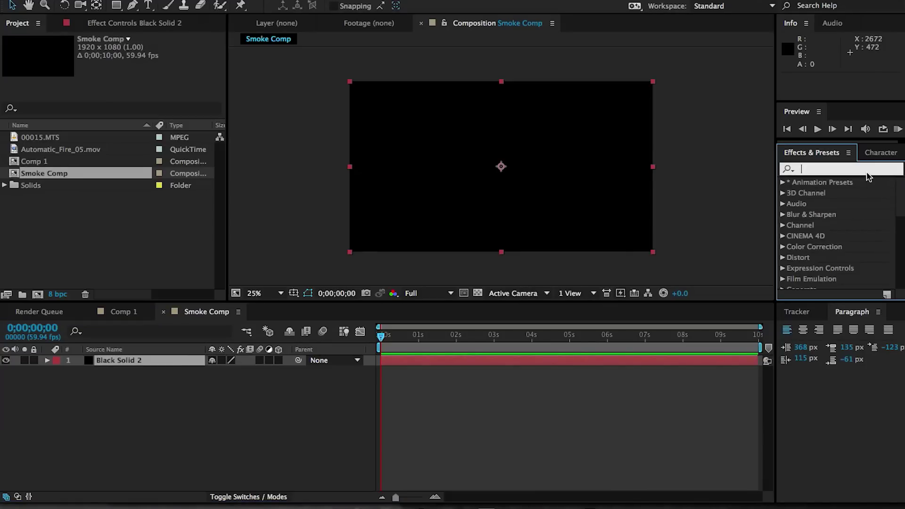
text(fract)
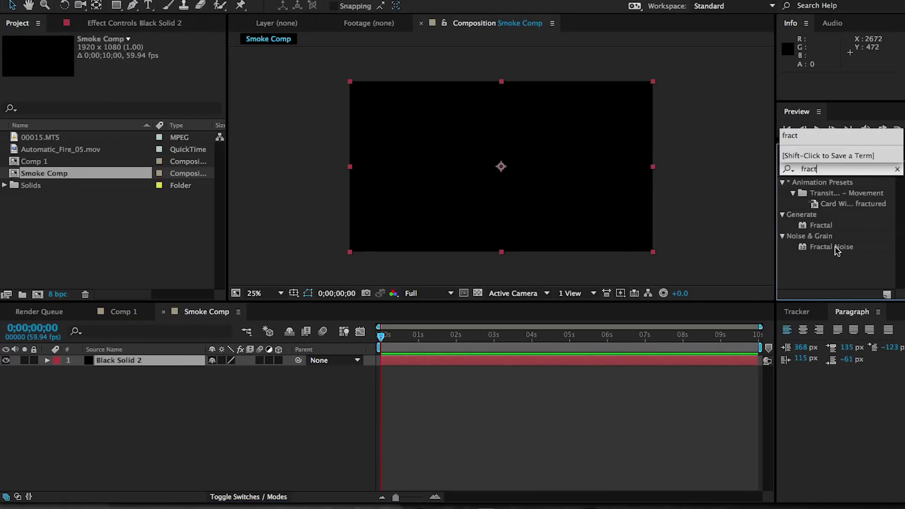
drag(832, 247, 658, 366)
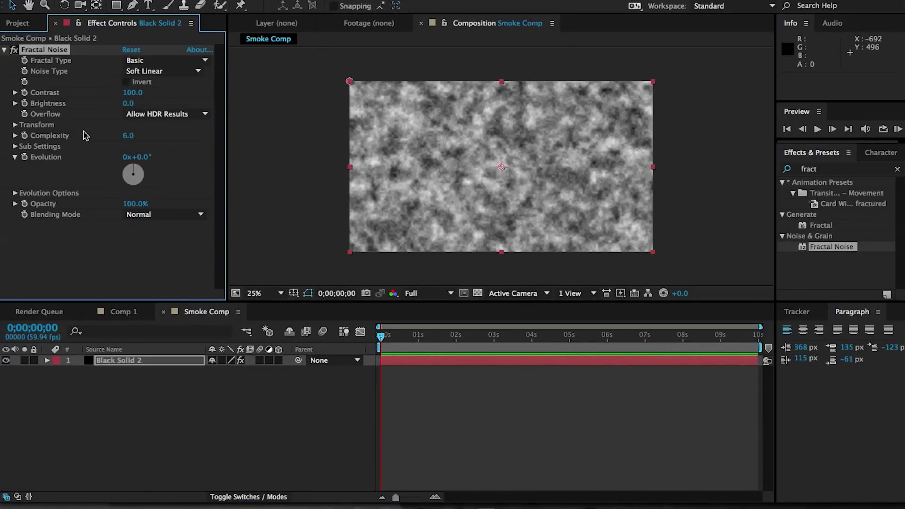
click(15, 125)
drag(133, 158, 157, 165)
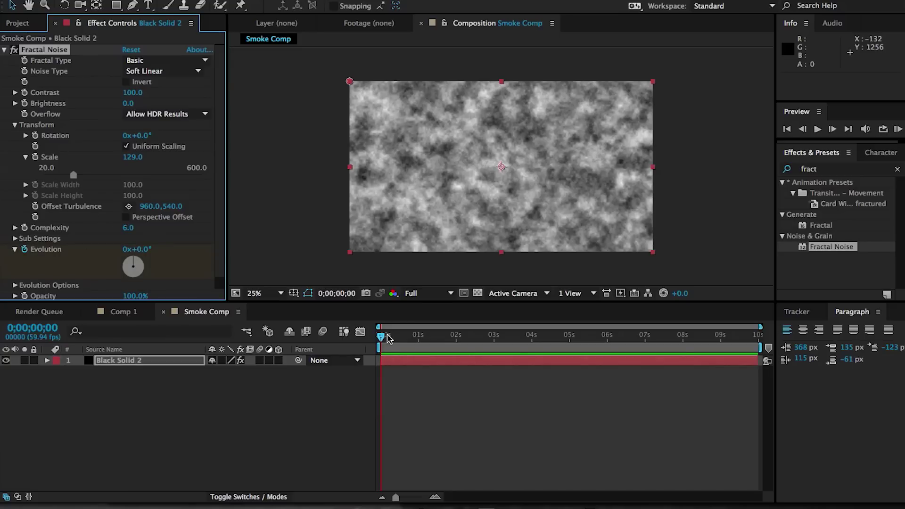
Animate the Fractal Noise evolution from 0x+0.0° at the first frame to 6x+0.0° at 0;00;09;59, and return to the start.
drag(390, 336, 642, 351)
click(127, 250)
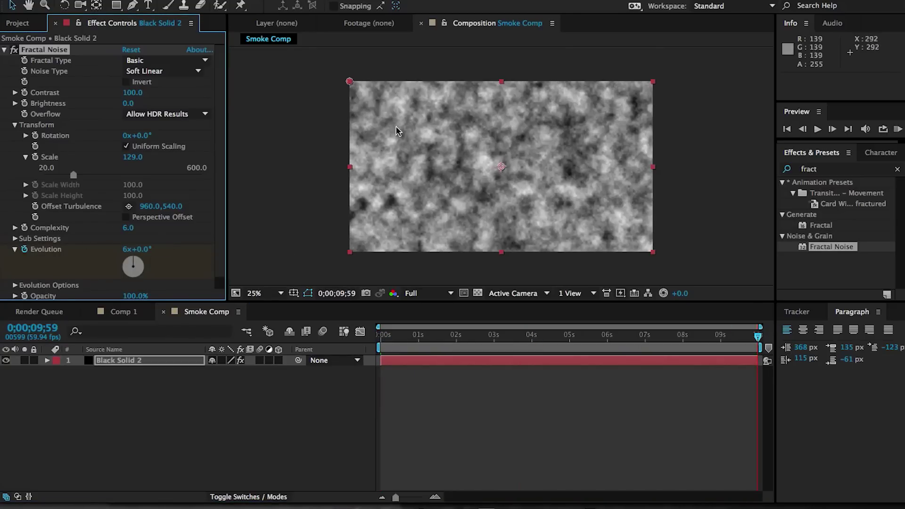
drag(405, 335, 348, 341)
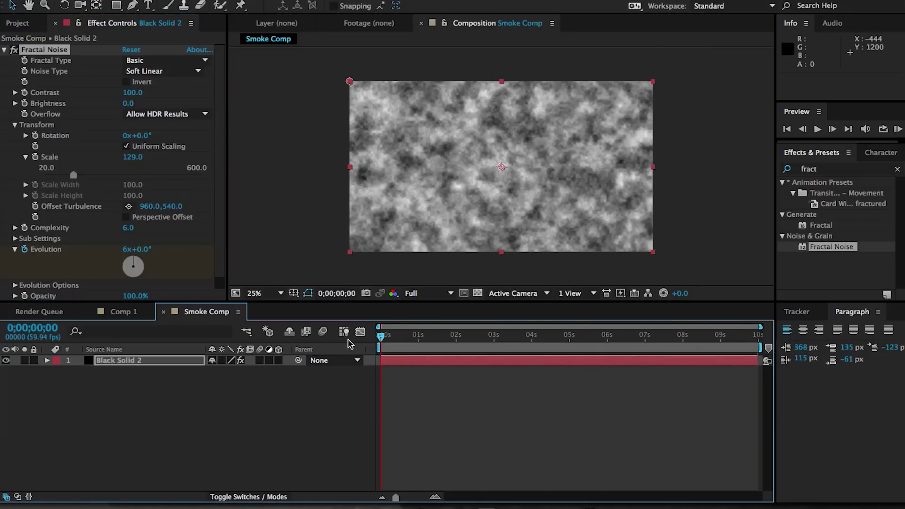
Animate the Fractal Noise offset turbulence from 960.0, 540.0 at the first frame to 988.0, -380.0 at 0;00;09;59.
click(34, 206)
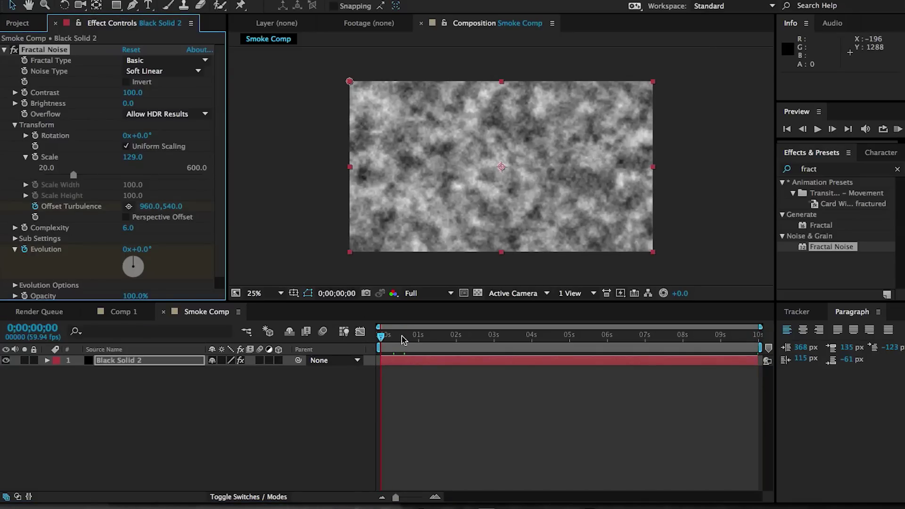
drag(402, 339, 779, 340)
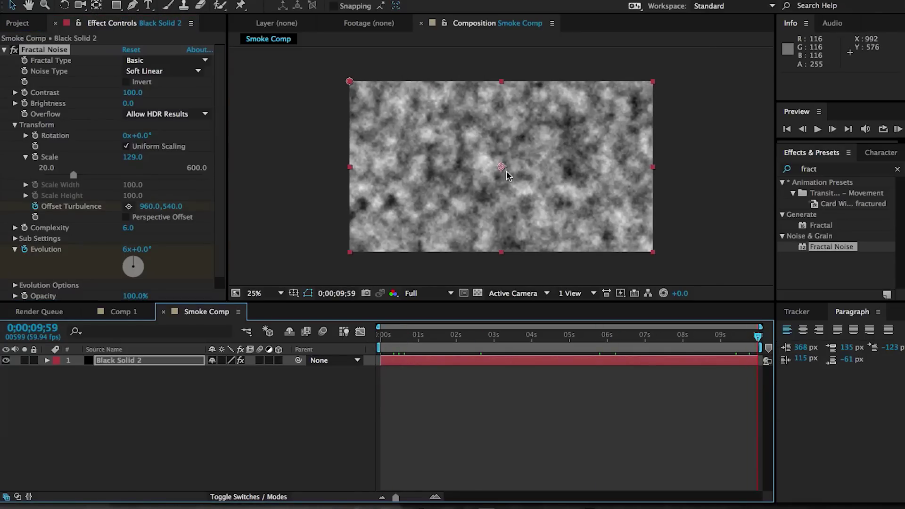
drag(502, 167, 506, 22)
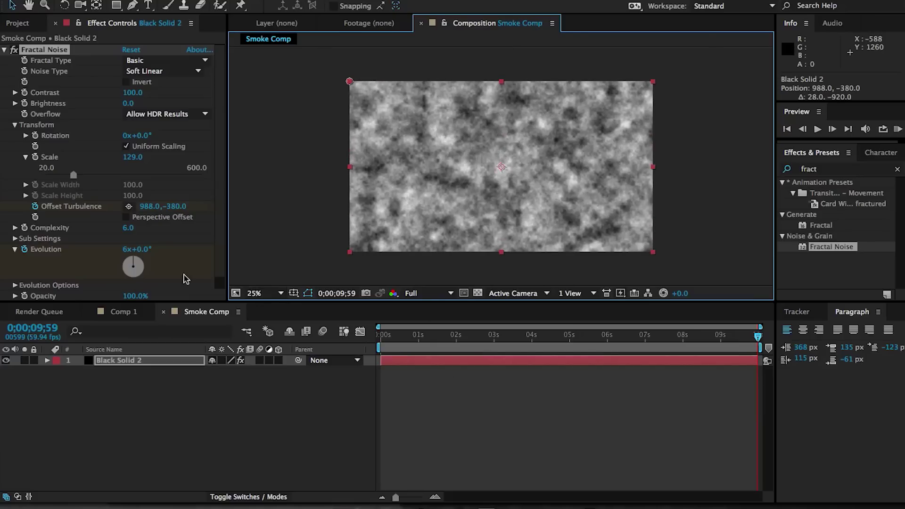
scroll(222, 164, down, 1)
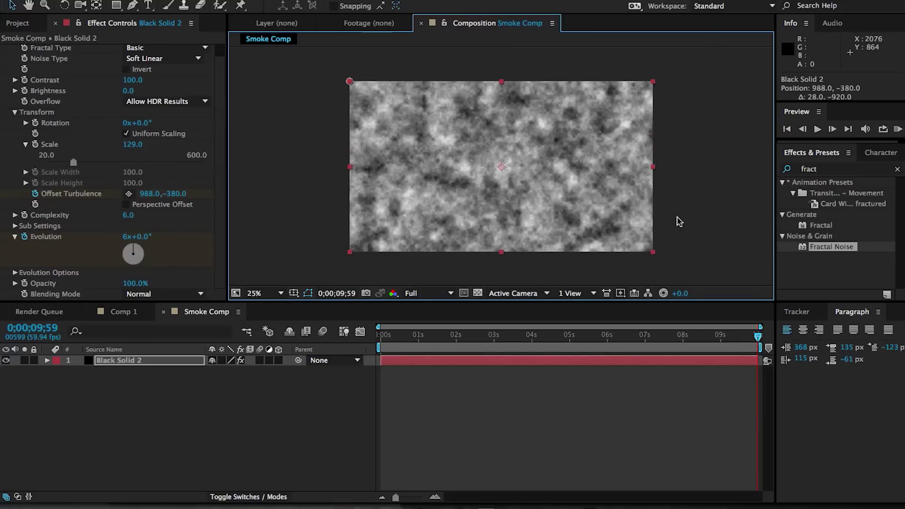
Apply Turbulent Displace to the black solid with an amount of 59.0 and a size of 81.0.
click(826, 170)
text(turb)
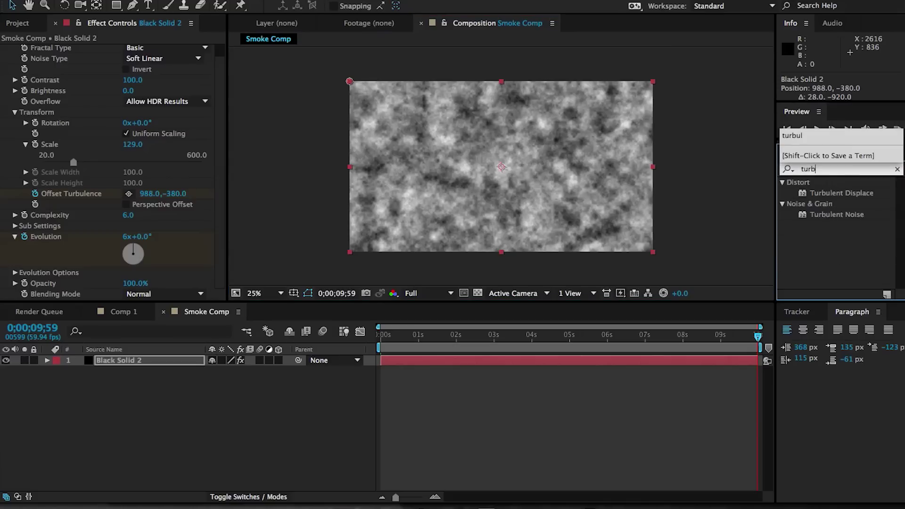
drag(830, 193, 593, 366)
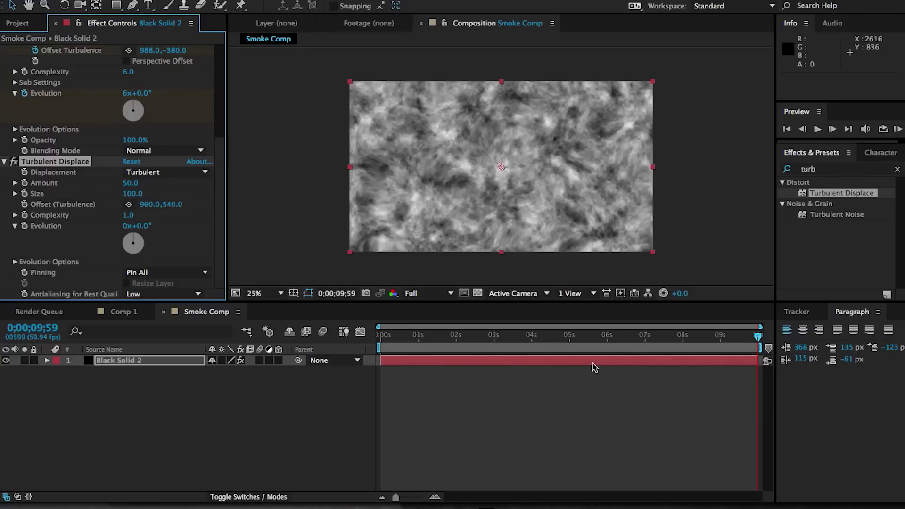
drag(137, 193, 131, 203)
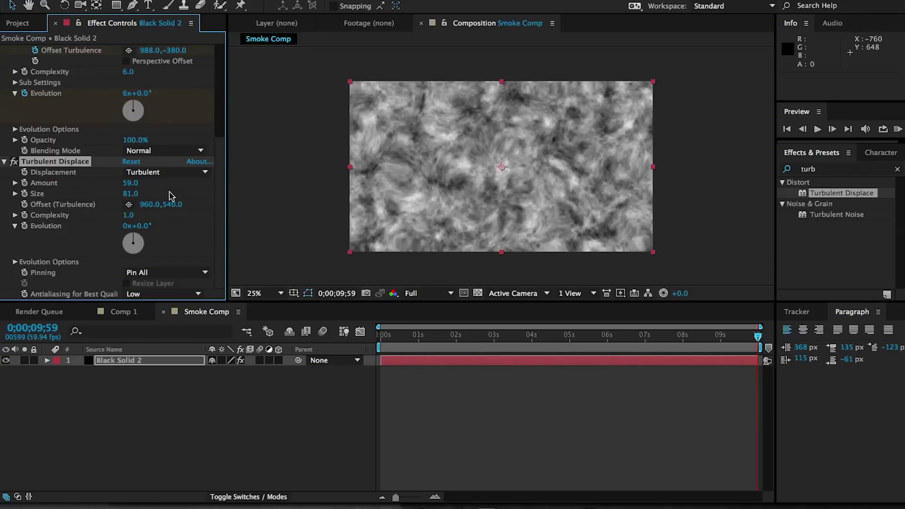
Animate the Turbulent Displace evolution from 0x+0.0° at the first frame to 3 revolutions at 0;00;09;59, and return to the start.
click(384, 316)
key(Home)
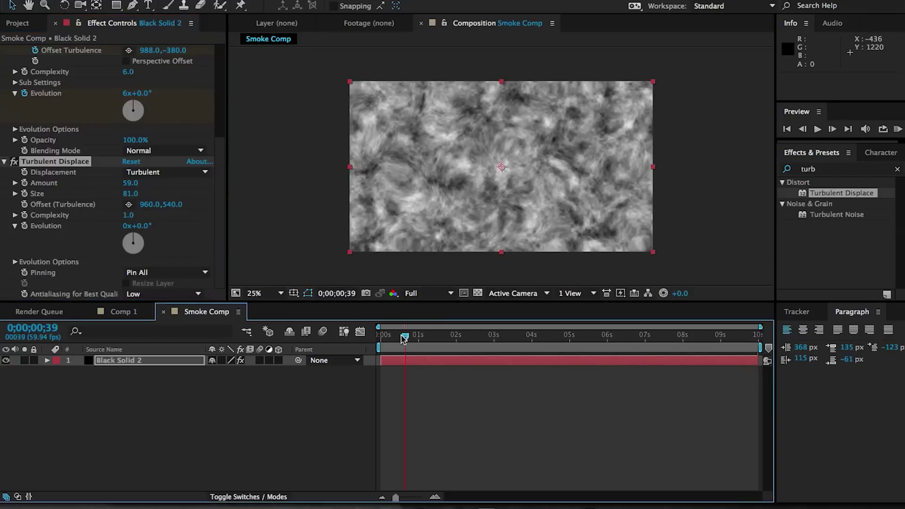
click(25, 226)
drag(381, 336, 787, 331)
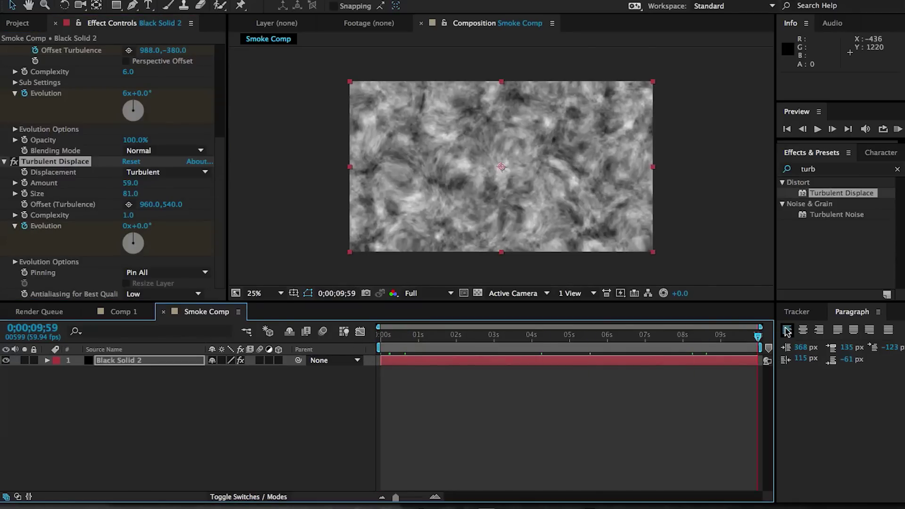
click(126, 227)
text(3)
click(170, 243)
drag(403, 338, 364, 340)
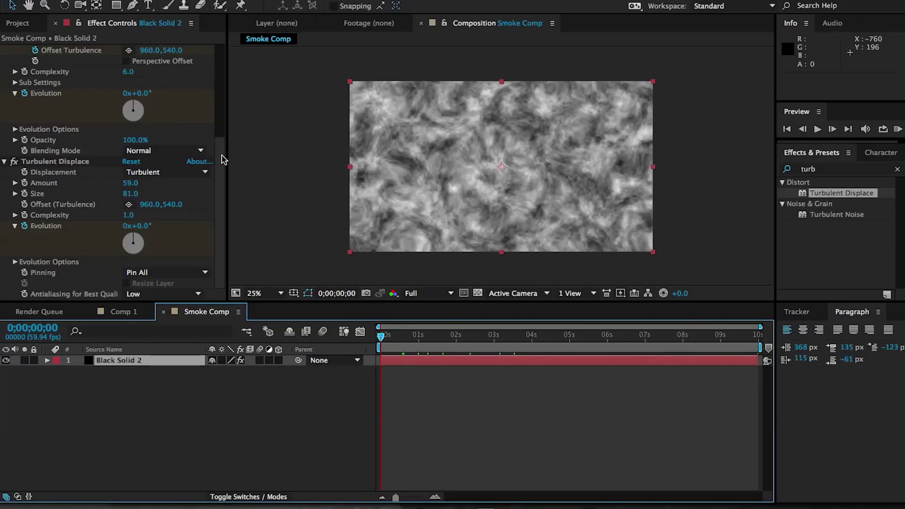
drag(222, 160, 226, 59)
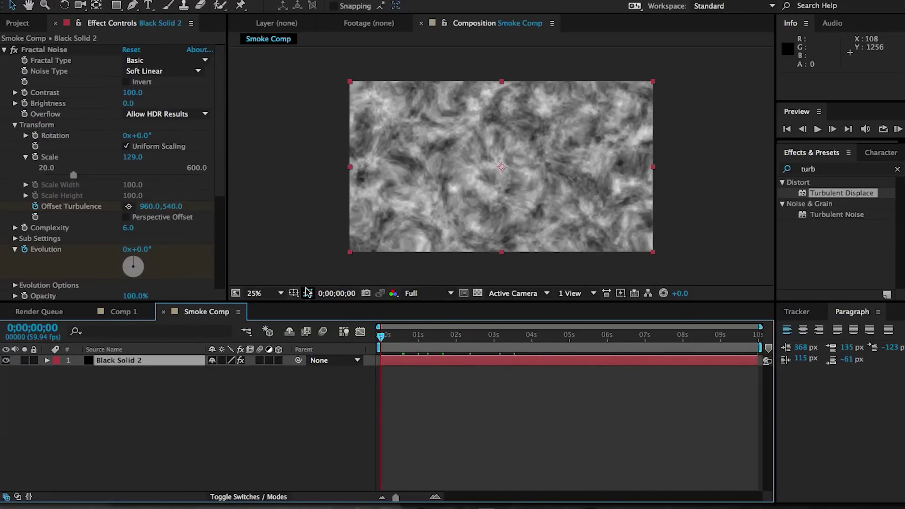
Add Smoke Comp to Comp 1 between the two Automatic_Fire_05.mov layers, starting with the lower muzzle flash clip.
click(120, 313)
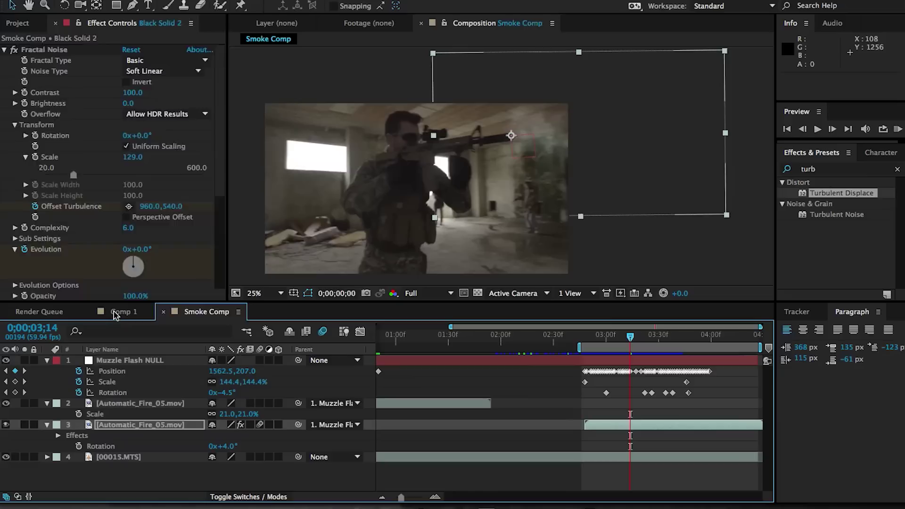
click(2, 27)
drag(48, 182, 586, 422)
click(434, 498)
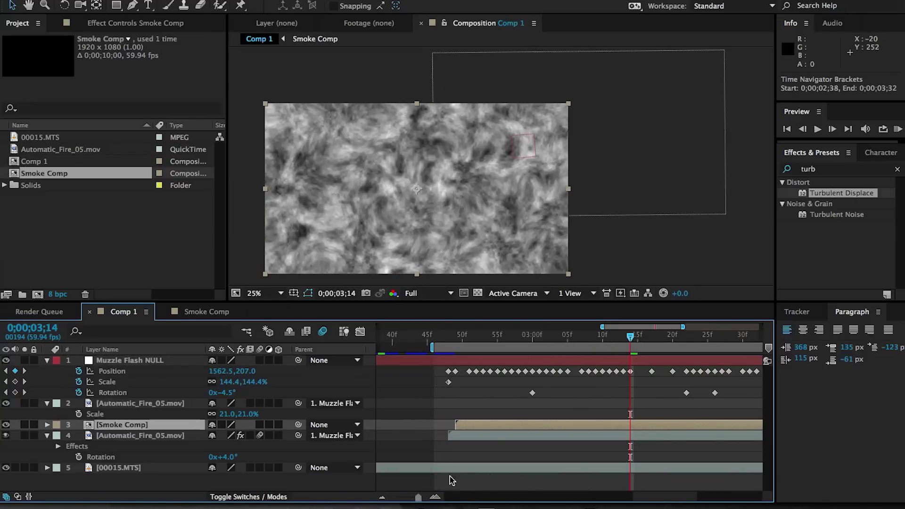
Set the Smoke Comp layer's blending mode to Screen.
click(239, 496)
click(227, 425)
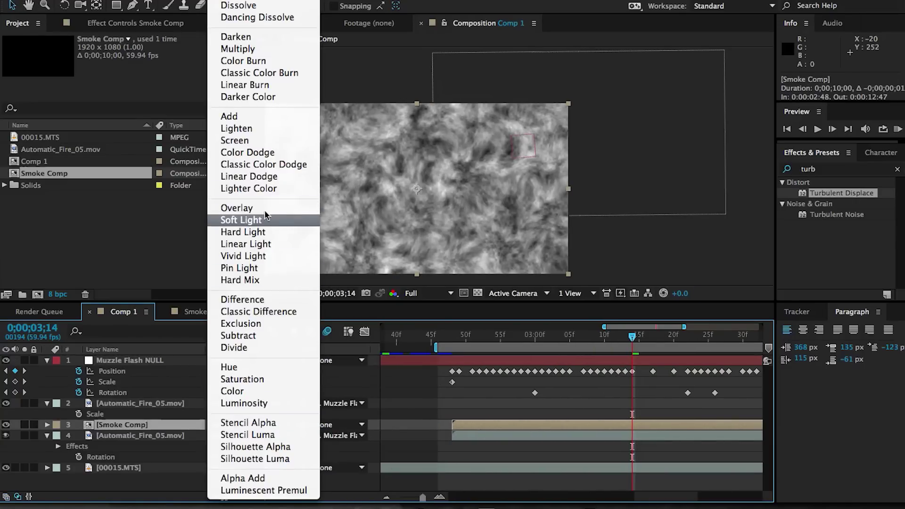
click(238, 140)
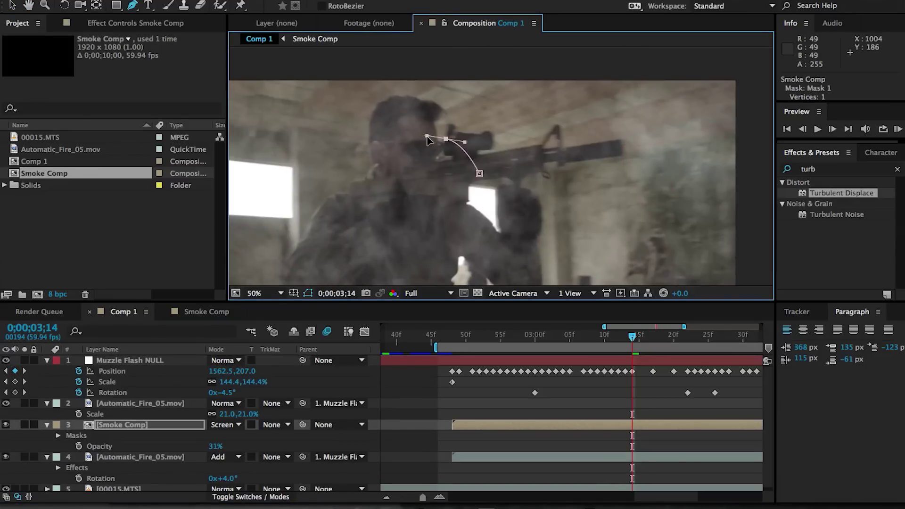
Draw a closed, rounded six-point mask on Smoke Comp over the soldier's face and rifle stock, and feather it 89 pixels.
drag(346, 132, 330, 141)
drag(332, 179, 353, 202)
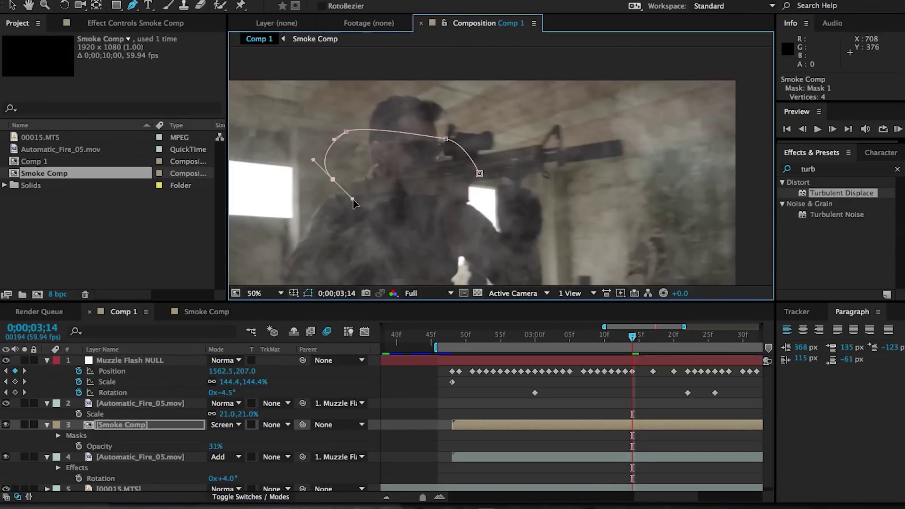
drag(417, 210, 443, 198)
click(467, 185)
click(480, 173)
key(f)
drag(227, 446, 284, 440)
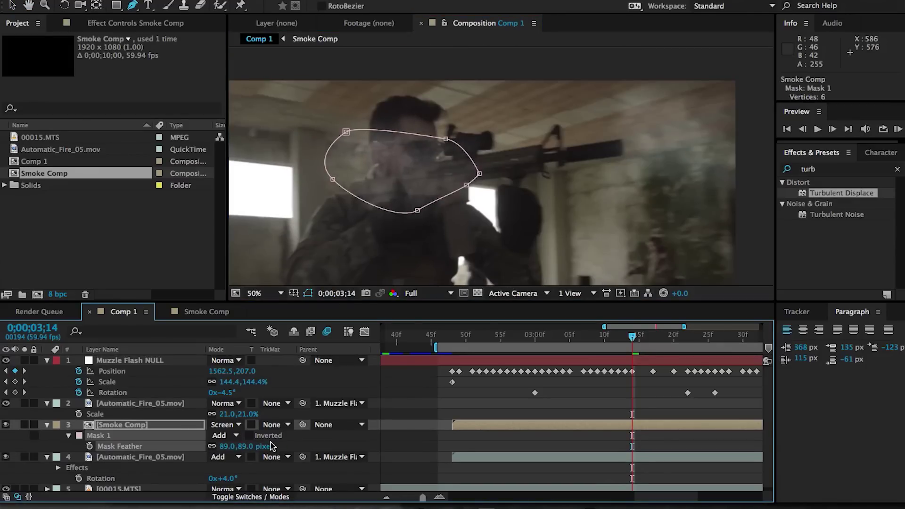
key(v)
Apply the Tint effect to the Smoke Comp layer and map white to a light beige.
click(827, 170)
text(tint)
drag(820, 225, 608, 425)
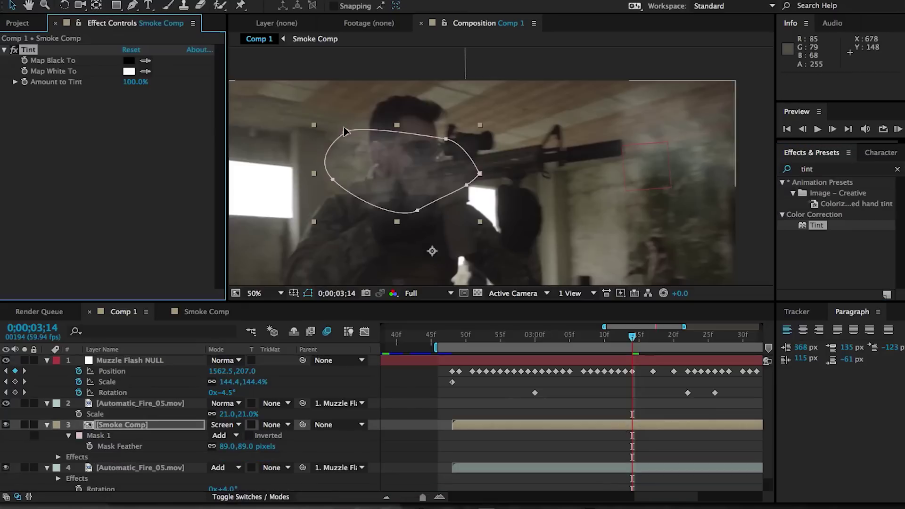
click(129, 71)
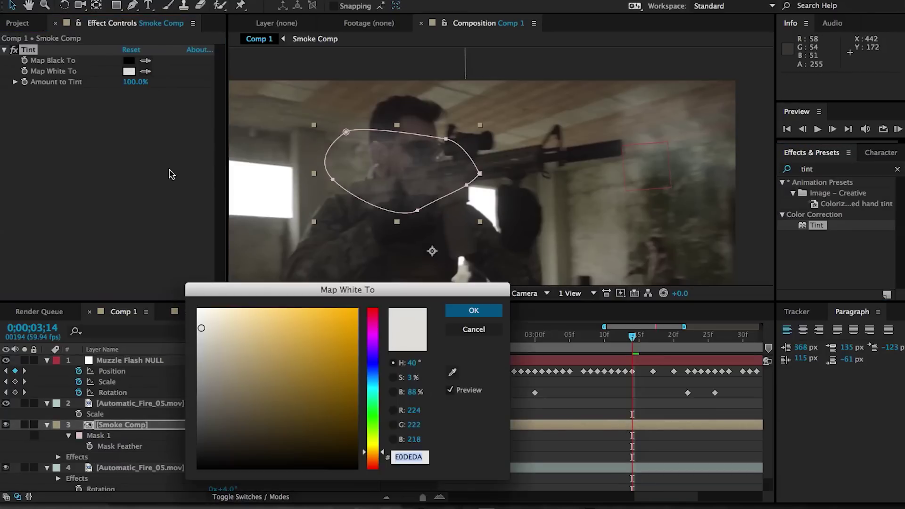
click(250, 323)
click(474, 312)
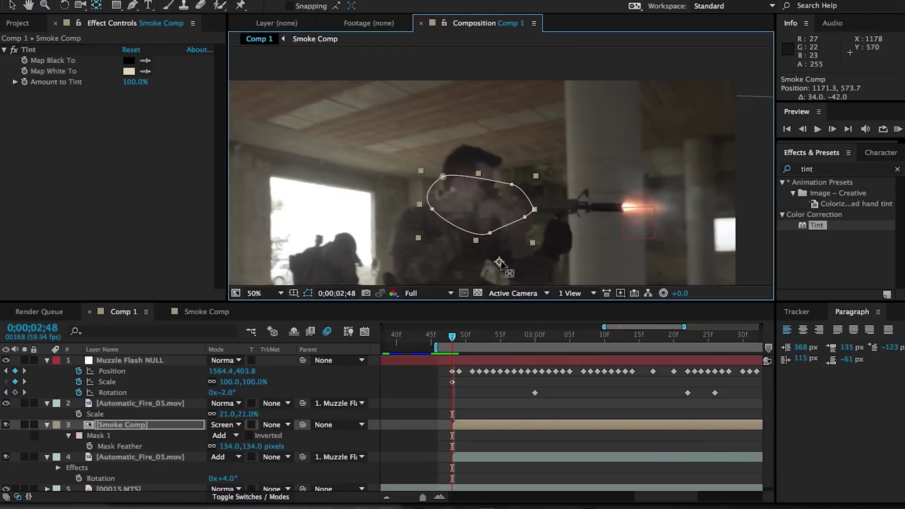
Place the masked smoke by the soldier's rifle at 0;00;02;48 and keyframe position at 1253.3, 405.7 and scale at 69.3%.
click(503, 208)
drag(504, 207, 514, 209)
key(p)
key(shift+s)
click(79, 436)
click(79, 446)
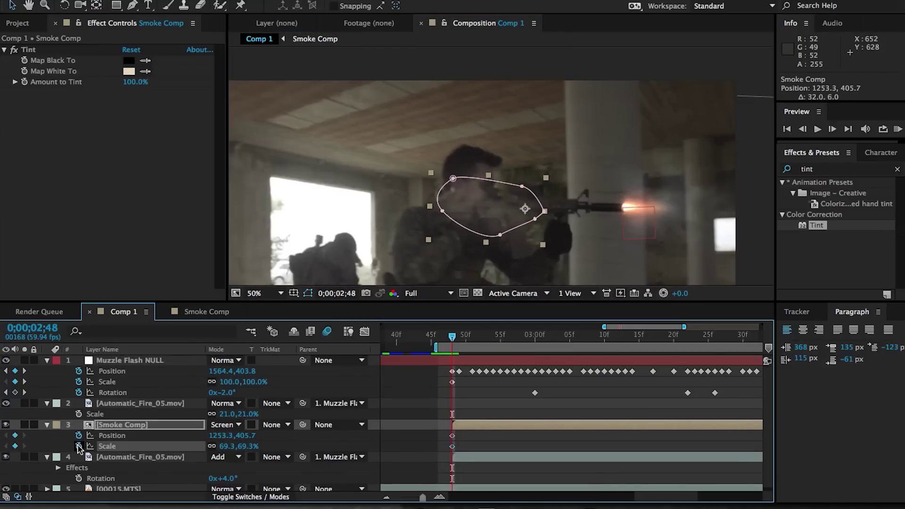
At 0;00;03;02, move the smoke to 805.3, 237.7 behind the soldier's head and enlarge its scale to 103.3%.
key(comma)
drag(463, 339, 549, 339)
drag(493, 190, 416, 158)
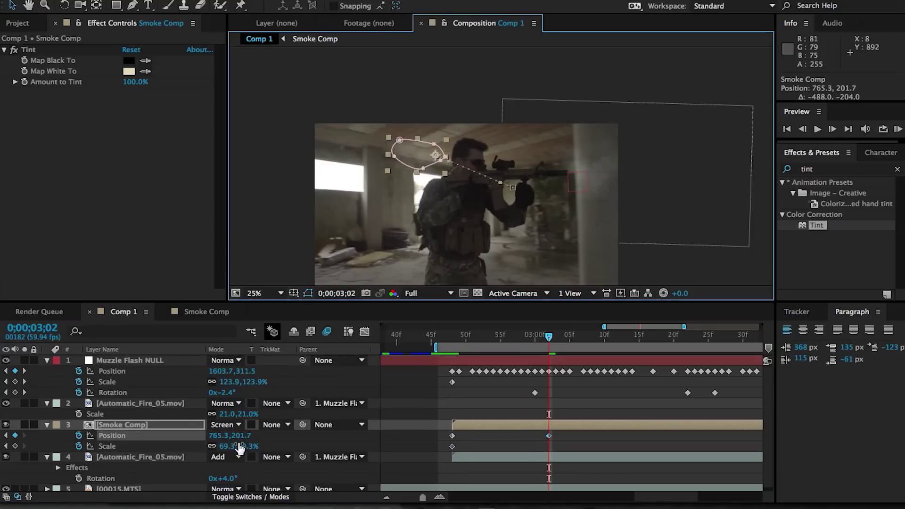
drag(238, 447, 260, 447)
click(407, 156)
drag(406, 156, 413, 162)
Move the smoke's ending position and scale keyframes to 0;00;03;10 and set the scale there to 117.3%.
drag(455, 338, 570, 338)
click(549, 436)
shift+click(549, 446)
drag(550, 447, 604, 447)
click(24, 435)
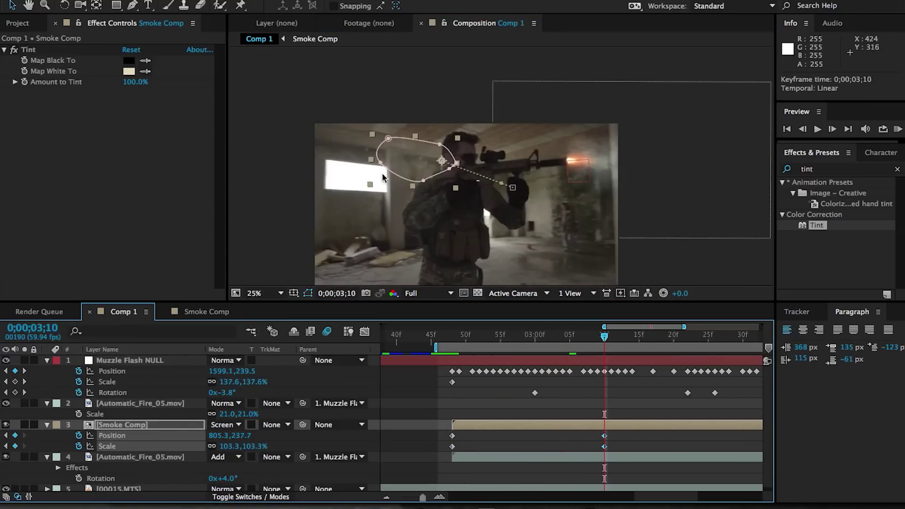
drag(254, 447, 264, 448)
click(319, 444)
Shift the smoke's first position and scale keyframes to 0;00;02;50 and set the scale to 0% at 0;00;02;48.
mouse_move(454, 337)
mouse_down()
mouse_move(559, 335)
mouse_move(510, 351)
mouse_move(454, 347)
mouse_up()
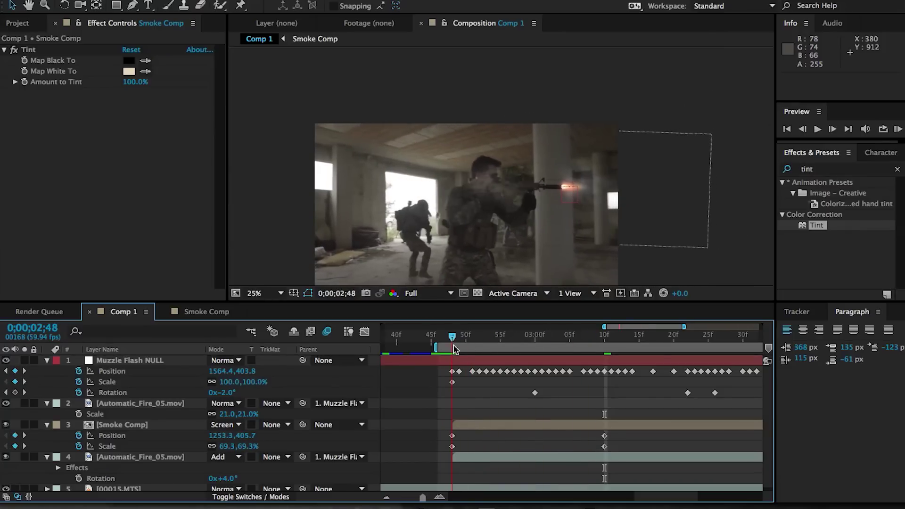
drag(440, 435, 462, 448)
drag(452, 437, 465, 443)
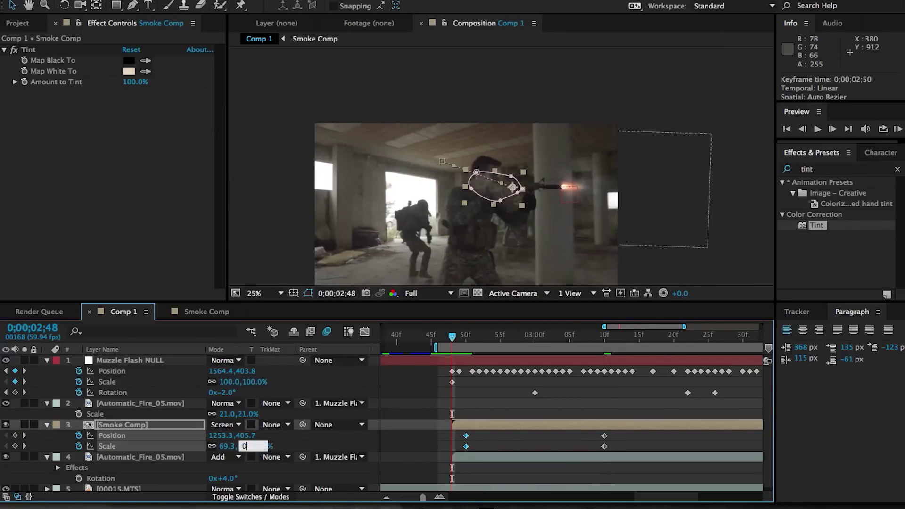
key(Return)
click(408, 412)
Keyframe the Smoke Comp layer's opacity from 31% at 0;00;02;48, through 25%, down to 0% at 0;00;03;12.
drag(453, 337, 473, 347)
click(465, 425)
key(shift+t)
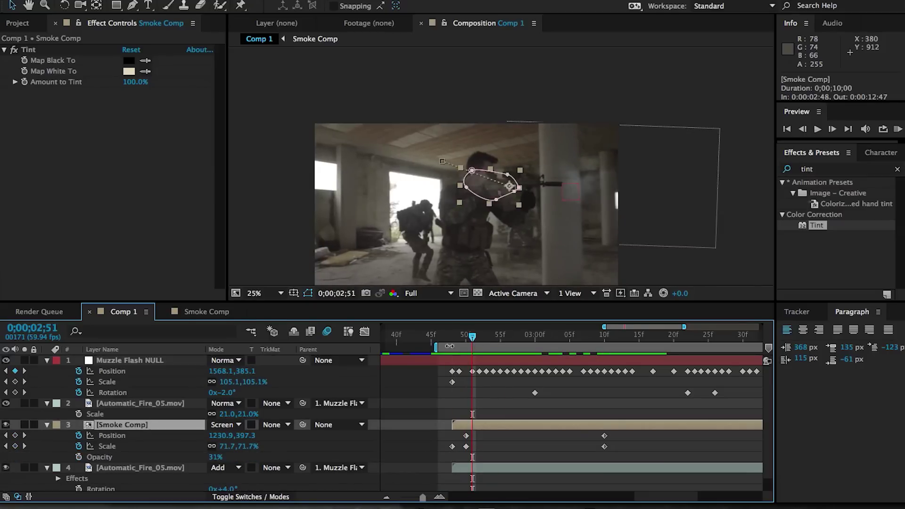
click(452, 338)
click(78, 458)
drag(452, 337, 620, 345)
click(216, 457)
text(25)
key(Return)
click(216, 457)
drag(215, 458, 138, 463)
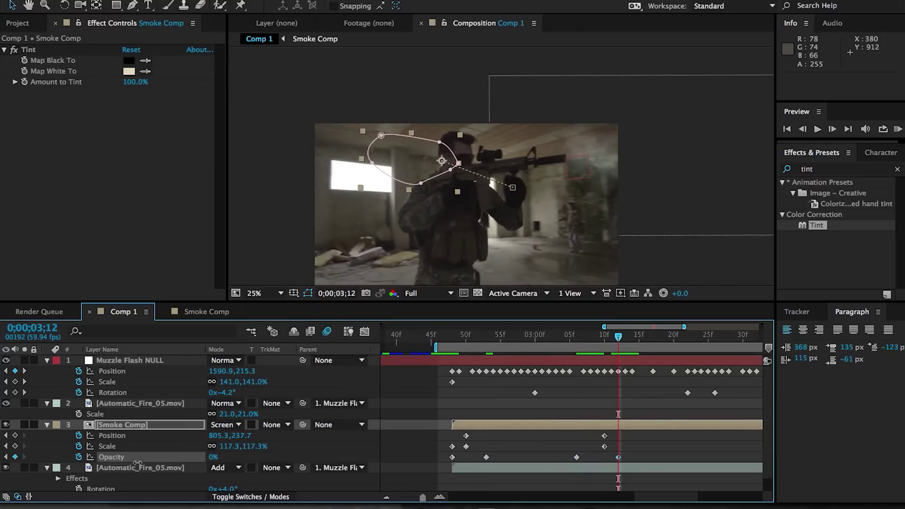
Duplicate the Smoke Comp layer, offset the copy to start near 0;00;02;56, and reveal its position keyframes.
click(353, 448)
drag(618, 336, 507, 336)
click(486, 424)
key(ctrl+d)
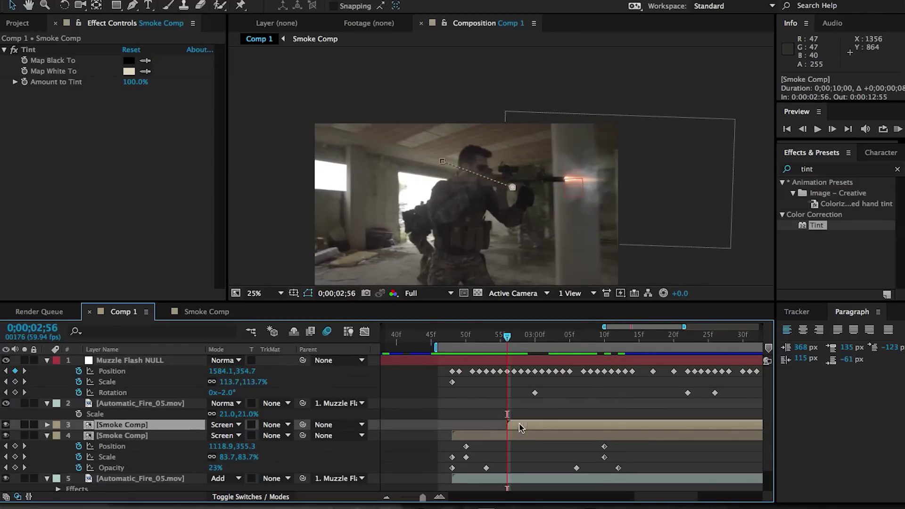
key(p)
Move the copied smoke layer's first position keyframe at 0;00;02;57 to 1189.3, 343.7.
click(25, 436)
drag(500, 200, 502, 192)
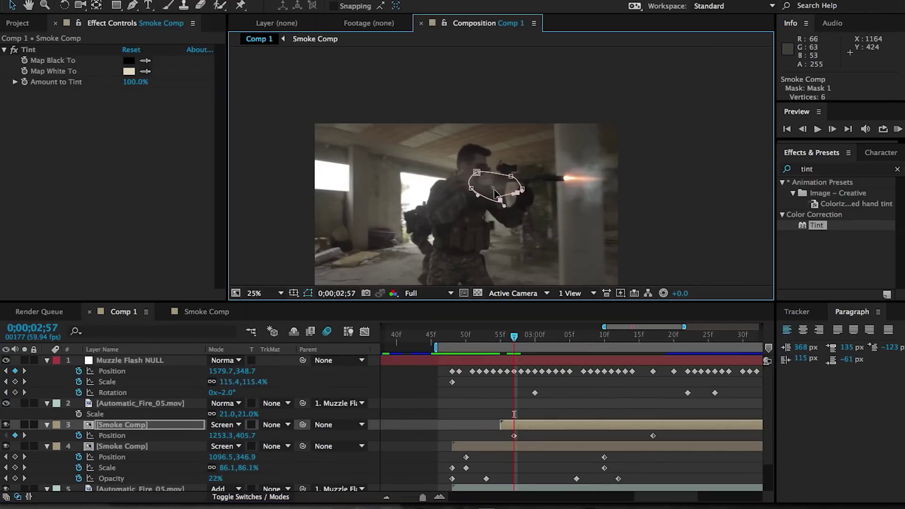
key(ctrl+z)
scroll(504, 196, up, 2)
click(518, 204)
click(511, 424)
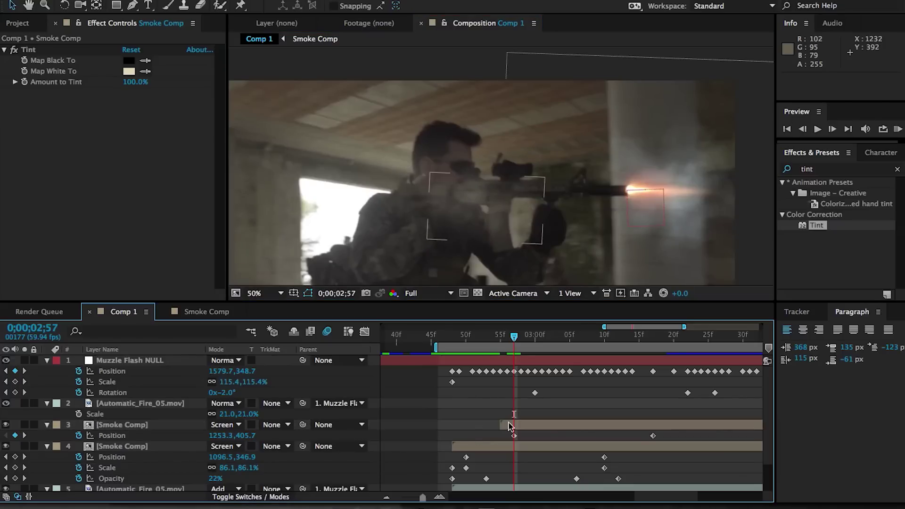
key(shift+Up)
key(shift+Up)
key(shift+Up)
key(shift+Up)
Reshape the copied smoke layer's mask around the soldier's head and shoulder at 0;00;03;00.
mouse_move(525, 335)
mouse_down()
mouse_move(639, 335)
mouse_move(486, 338)
mouse_move(535, 337)
mouse_up()
drag(407, 152, 423, 146)
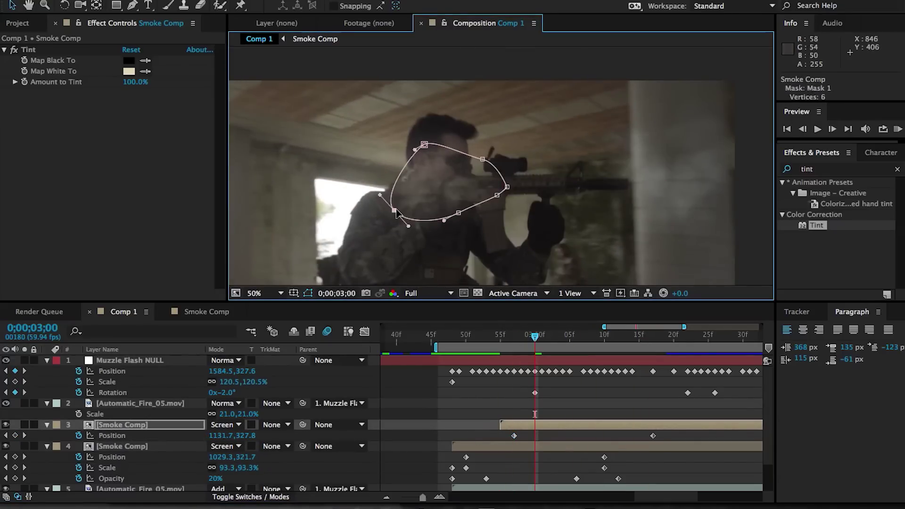
drag(507, 188, 513, 185)
Set the original smoke layer's first opacity keyframe at 0;00;02;48 to 25% and lower the opacity at its next keyframe.
drag(514, 337, 452, 351)
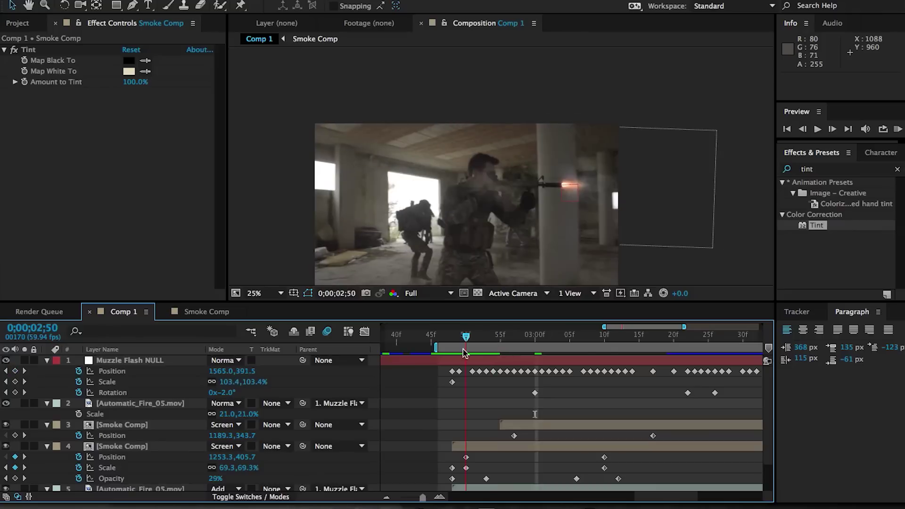
click(216, 479)
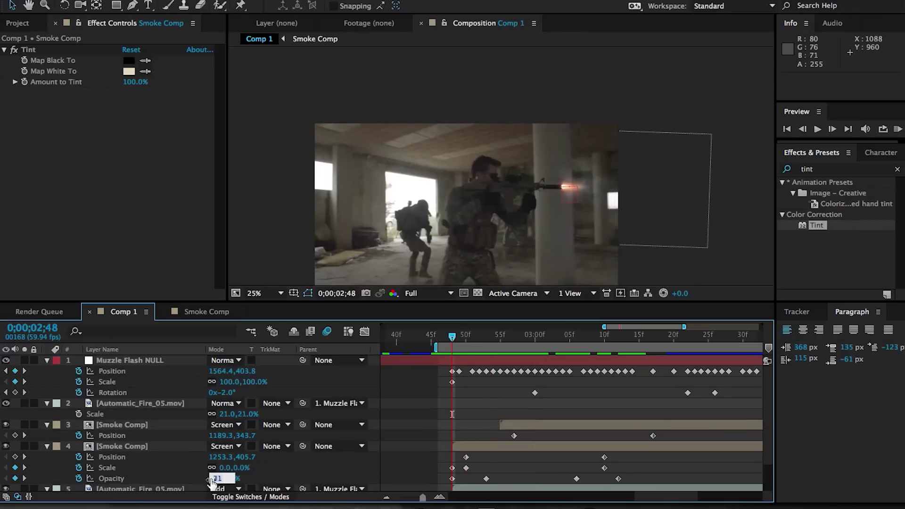
key(Return)
click(24, 479)
click(216, 479)
key(Return)
click(24, 479)
Set the copied smoke layer's first opacity keyframe at 0;00;02;55 to 25% and adjust its following opacity keyframes.
click(531, 426)
key(t)
click(6, 436)
click(6, 436)
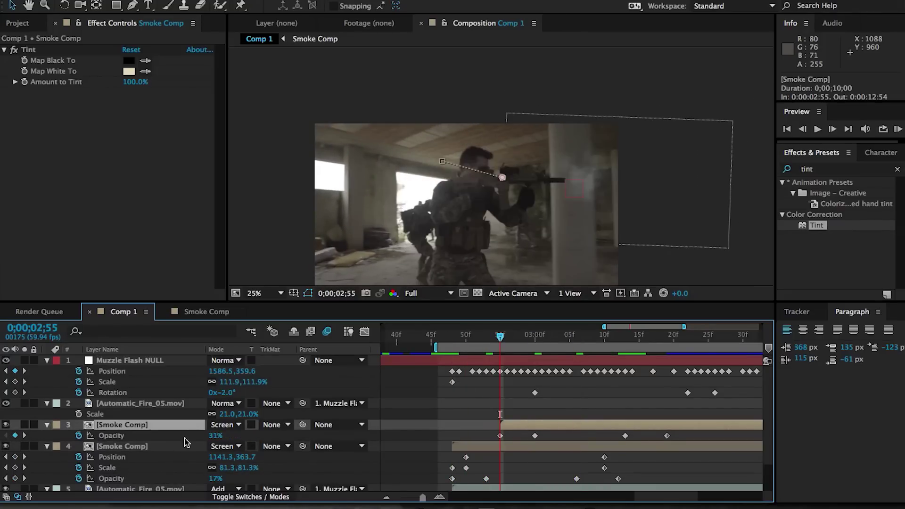
click(215, 436)
key(Return)
click(24, 436)
click(24, 435)
Duplicate the smoke layer again and stagger the new copies further along the timeline.
click(471, 406)
drag(548, 340, 557, 362)
click(555, 425)
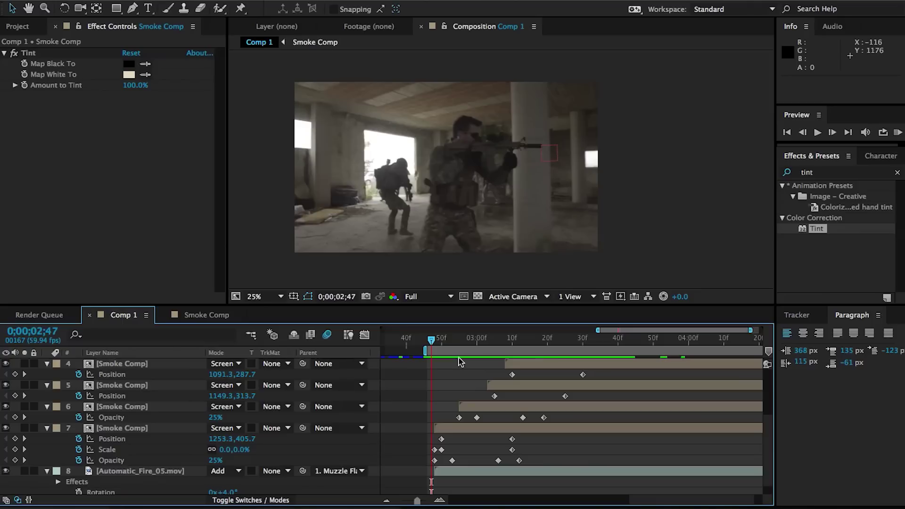
Duplicate the 00015.MTS footage layer, split the copy at 0;00;02;48 and delete its earlier part.
drag(433, 342, 461, 337)
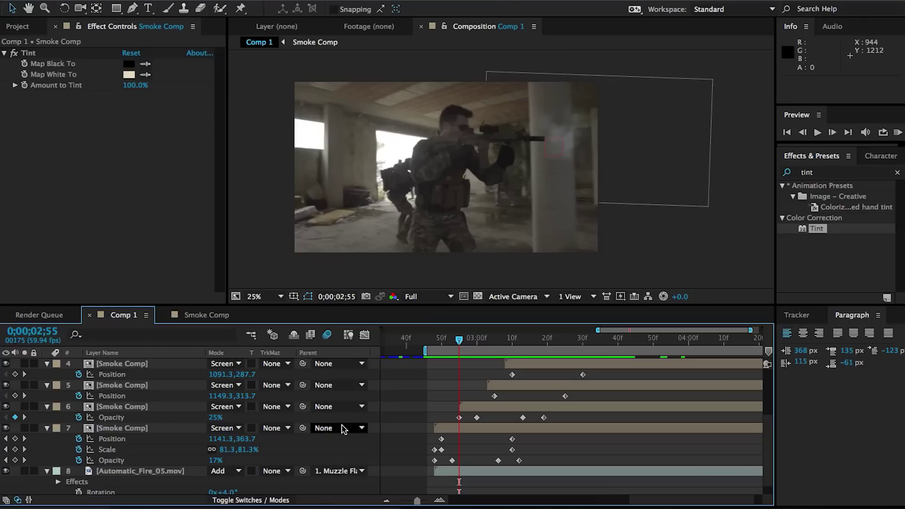
scroll(158, 429, down, 1)
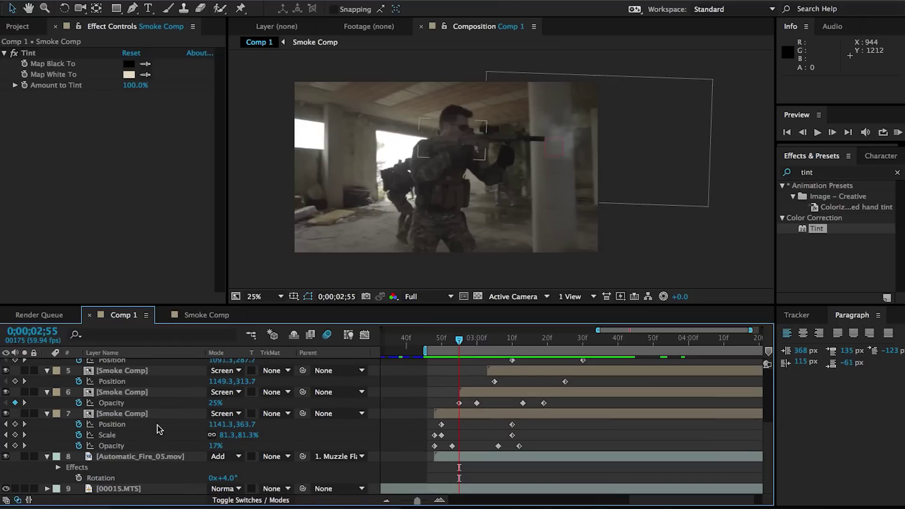
click(126, 491)
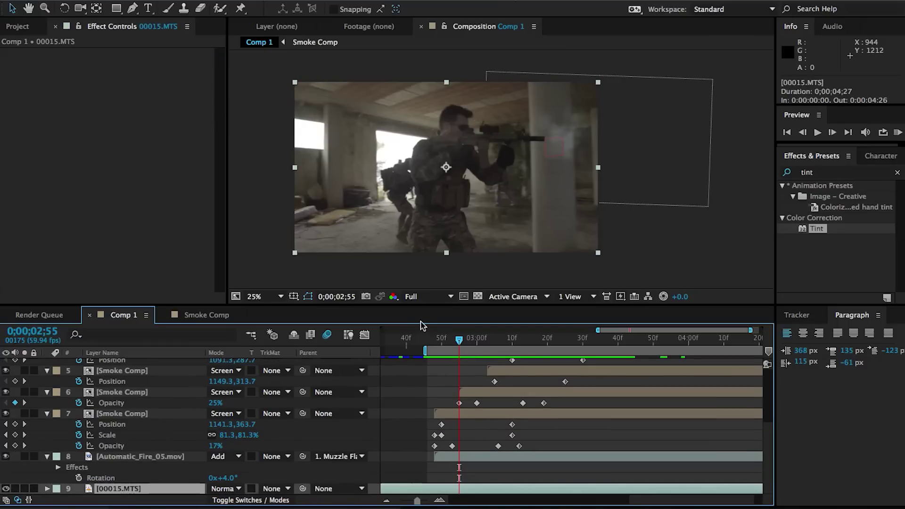
drag(426, 338, 433, 339)
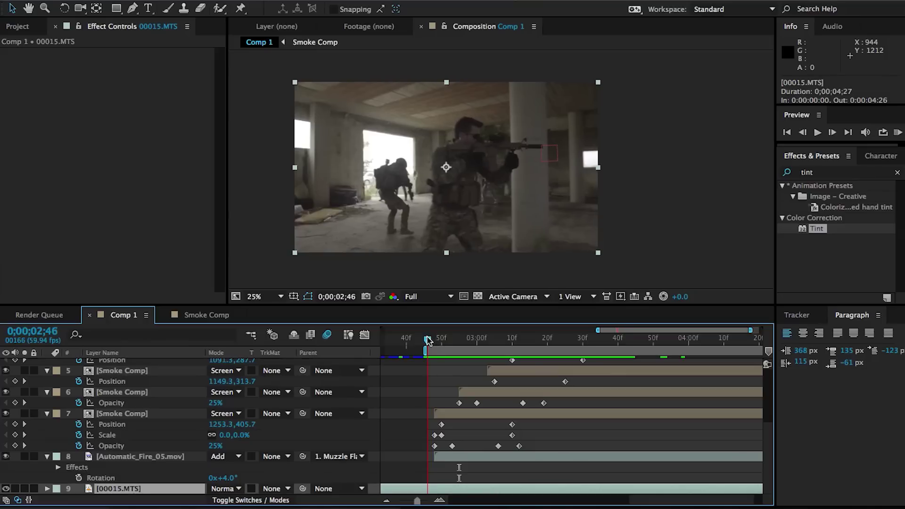
drag(428, 339, 434, 340)
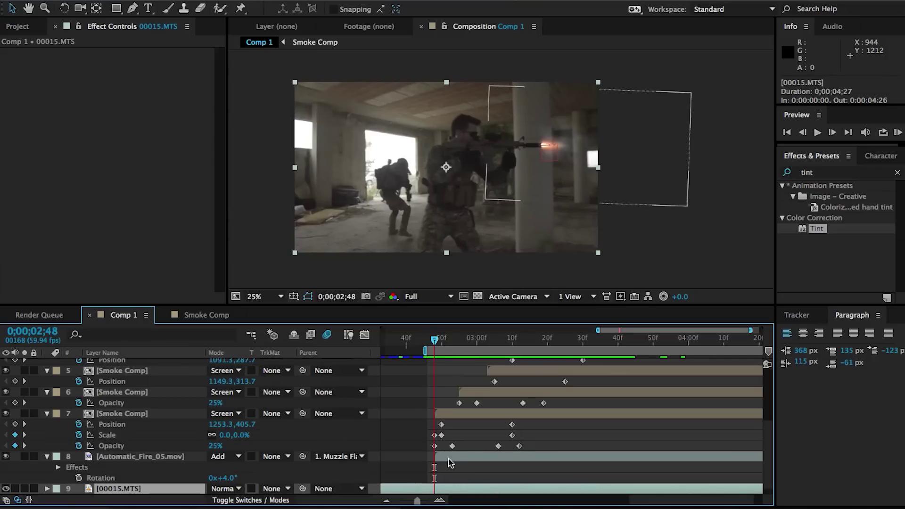
key(super+d)
key(super+shift+d)
click(419, 487)
key(Delete)
click(442, 478)
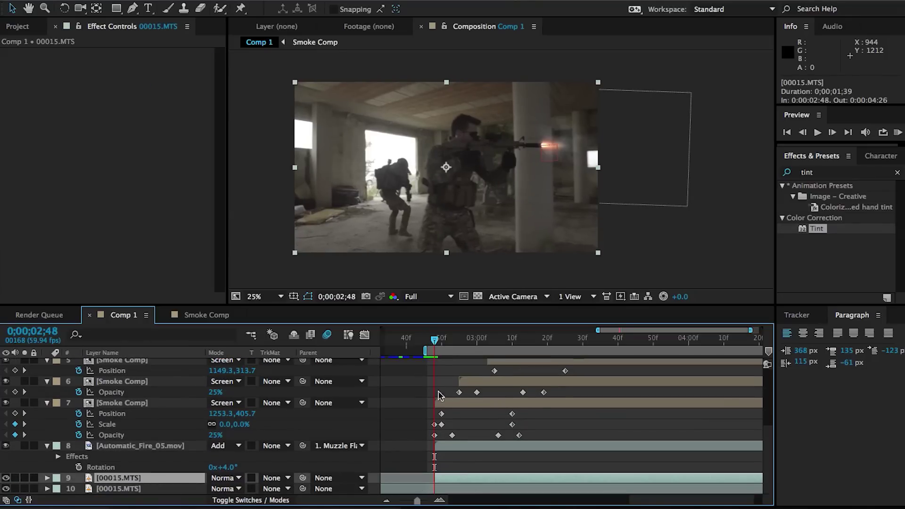
Split the footage copy at 0;00;03;40 and delete the part after it.
drag(434, 339, 604, 329)
key(super+shift+d)
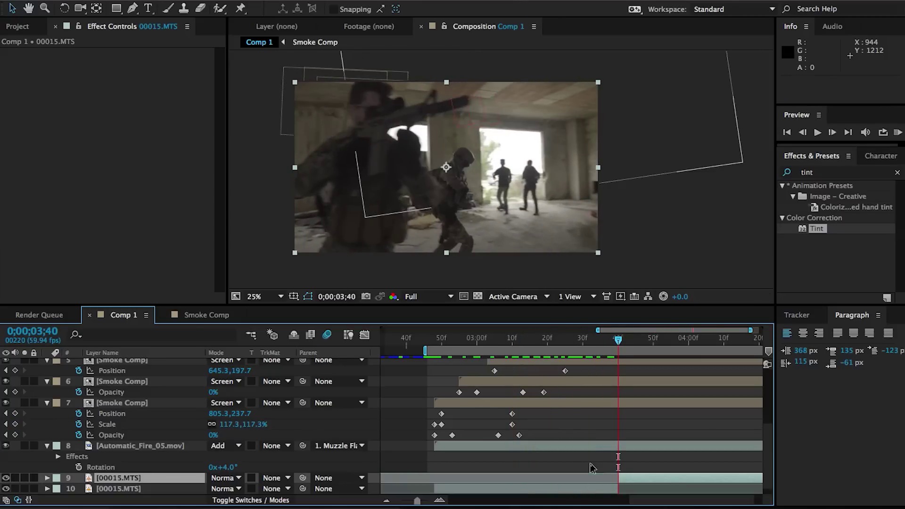
key(Delete)
Find the Curves effect and apply it to the trimmed footage copy at 0;00;02;50.
click(443, 341)
click(556, 224)
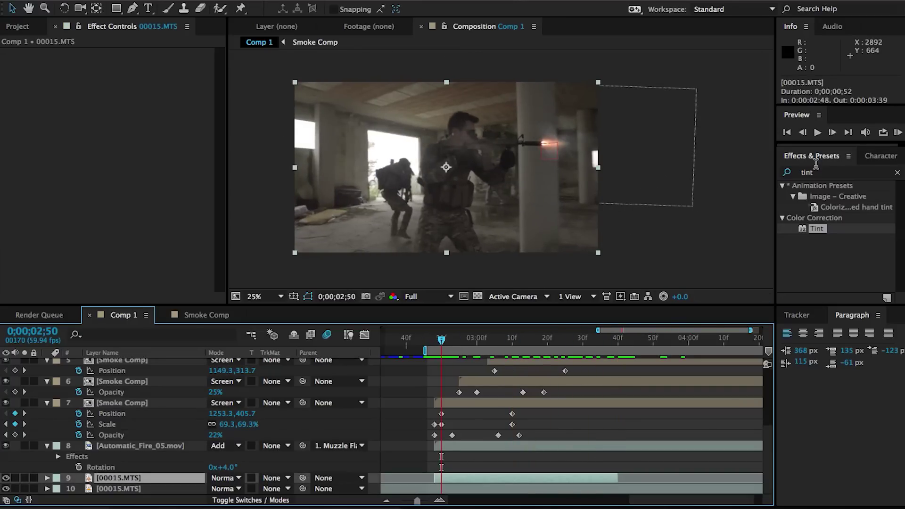
click(819, 173)
text(curves)
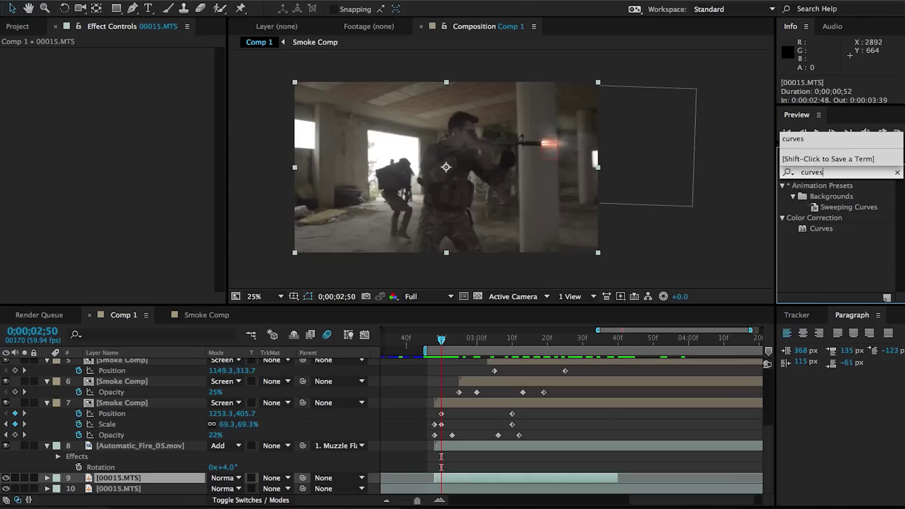
drag(823, 230, 521, 477)
key(period)
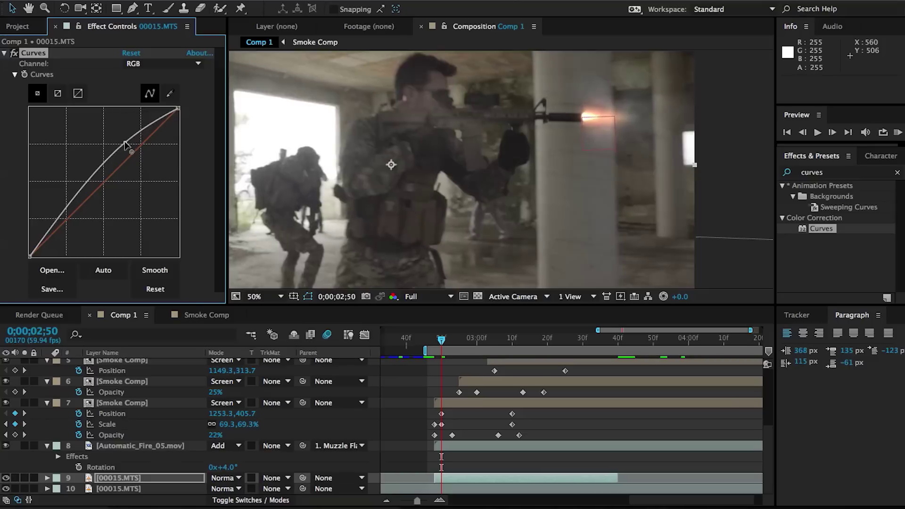
Brighten the copy with a steep RGB curve and warm it by raising the red curve and lowering the blue curve.
drag(123, 139, 117, 143)
drag(66, 219, 81, 218)
click(162, 64)
click(156, 113)
click(162, 63)
click(144, 88)
drag(133, 153, 106, 141)
click(163, 63)
click(145, 76)
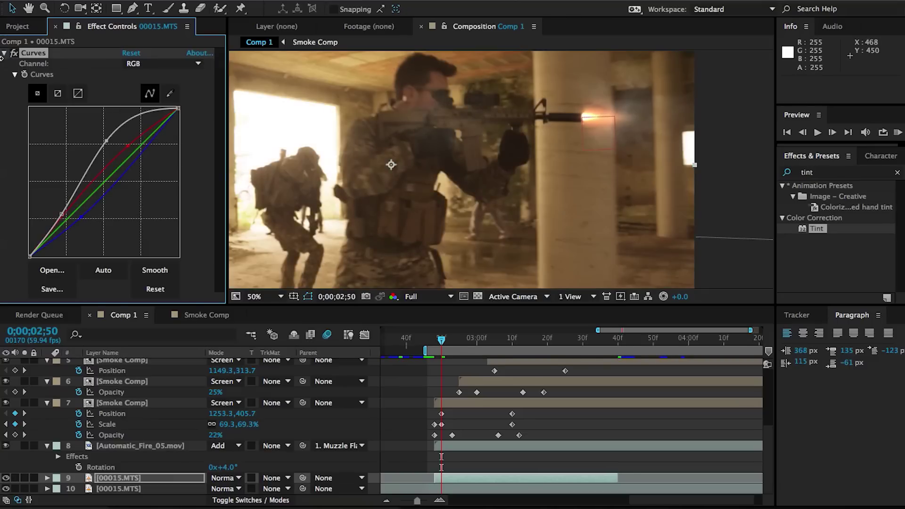
click(4, 54)
Draw a closed Pen mask around the front of the soldier's face on the graded footage copy.
click(149, 484)
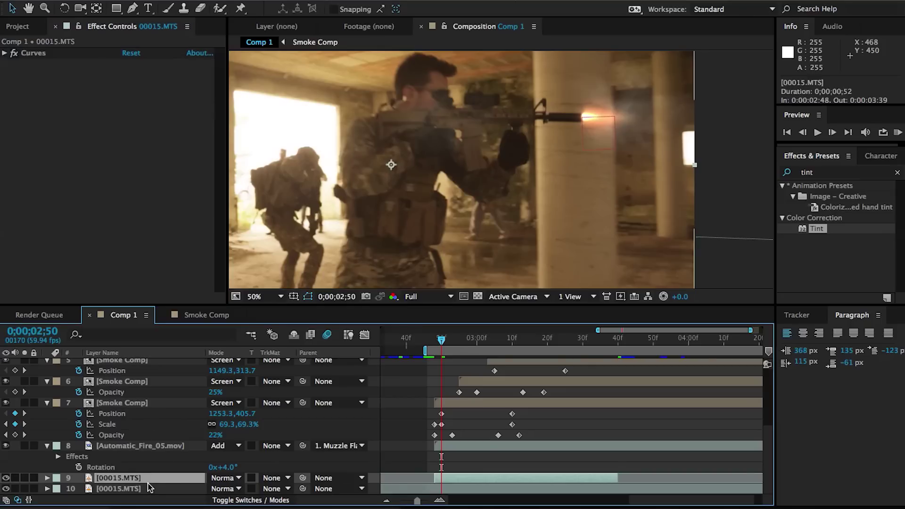
scroll(502, 172, up, 2)
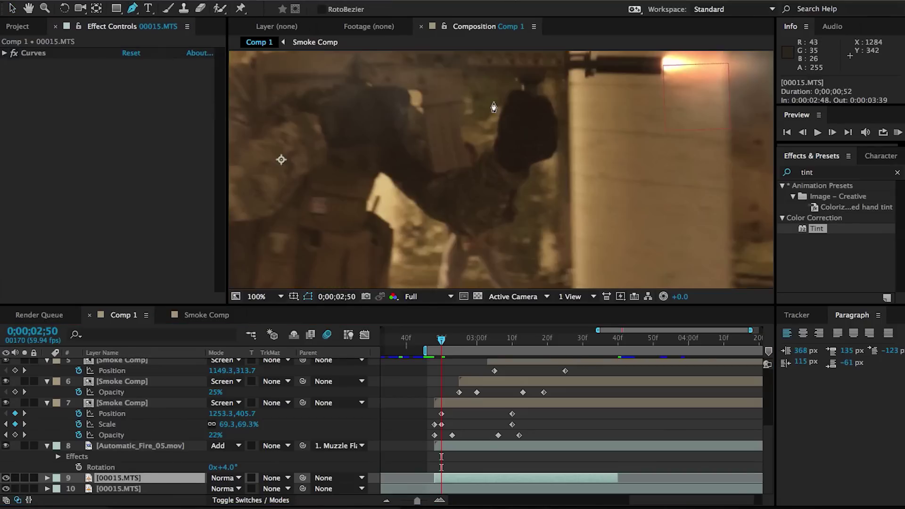
key(h)
drag(493, 100, 512, 182)
drag(523, 152, 542, 176)
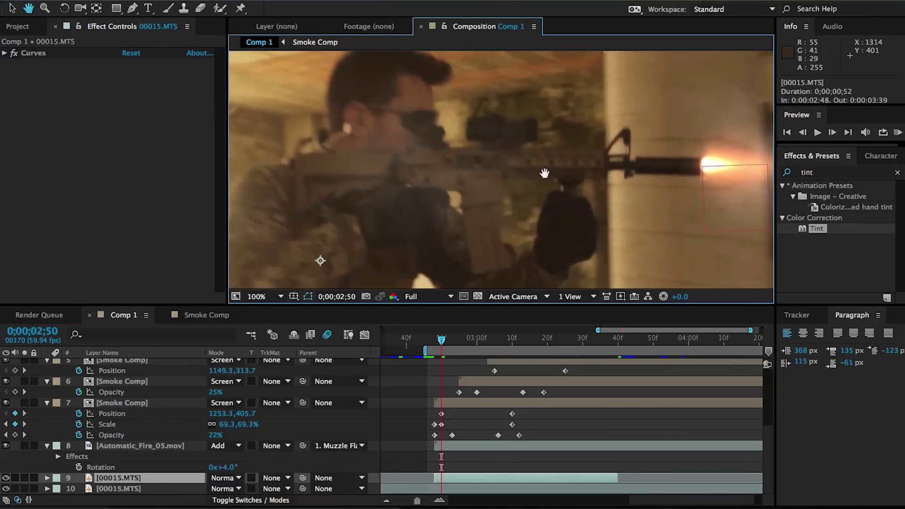
key(g)
click(400, 70)
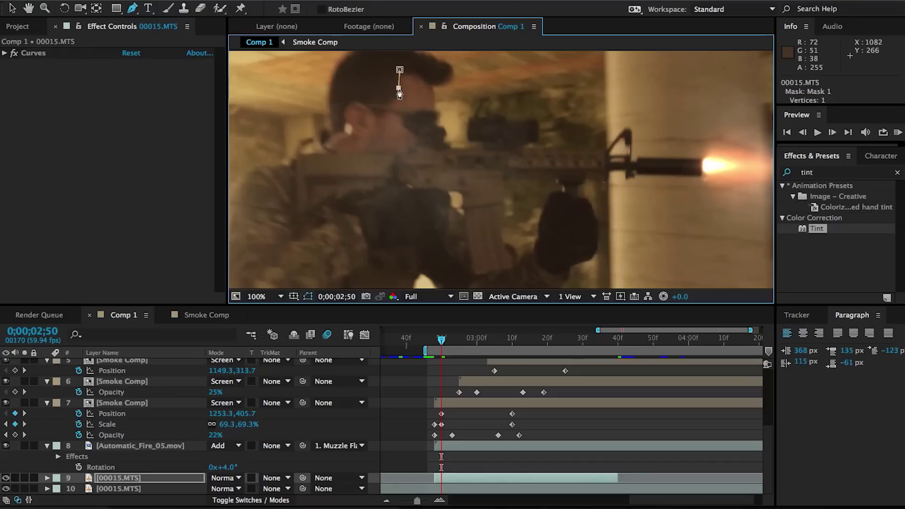
click(411, 115)
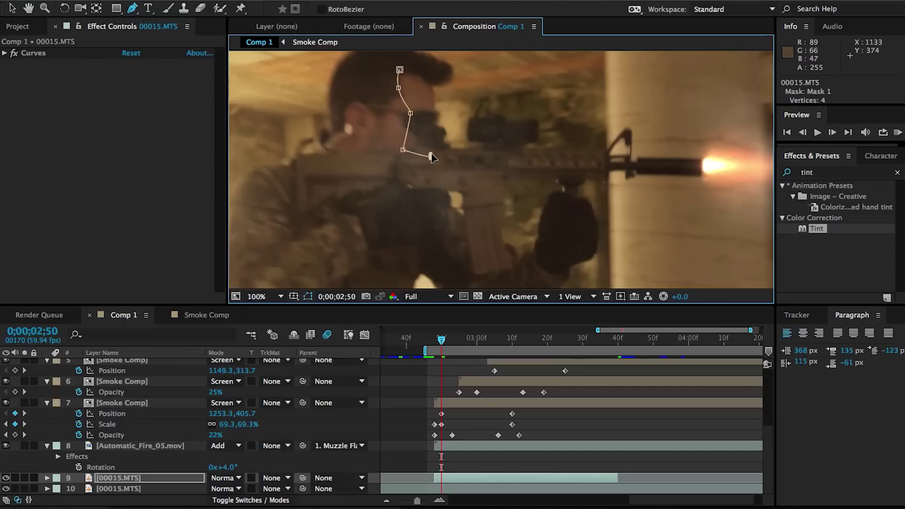
click(432, 156)
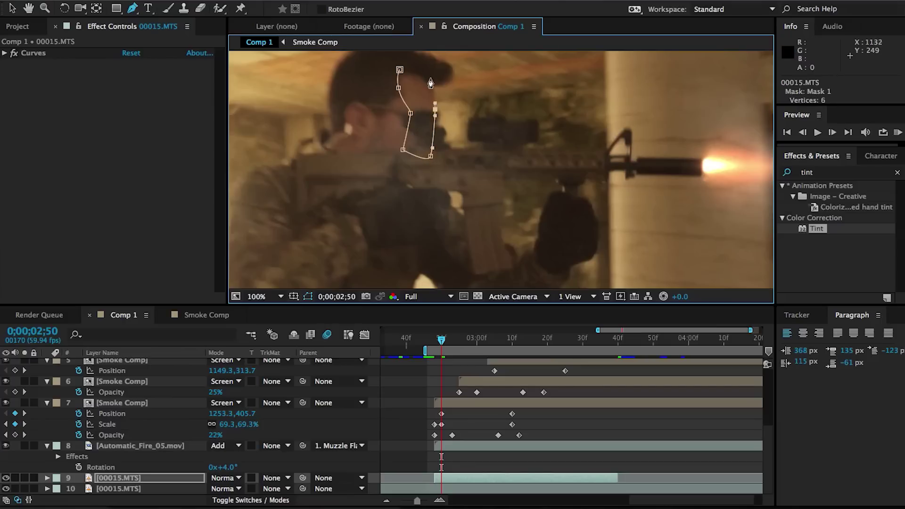
click(400, 70)
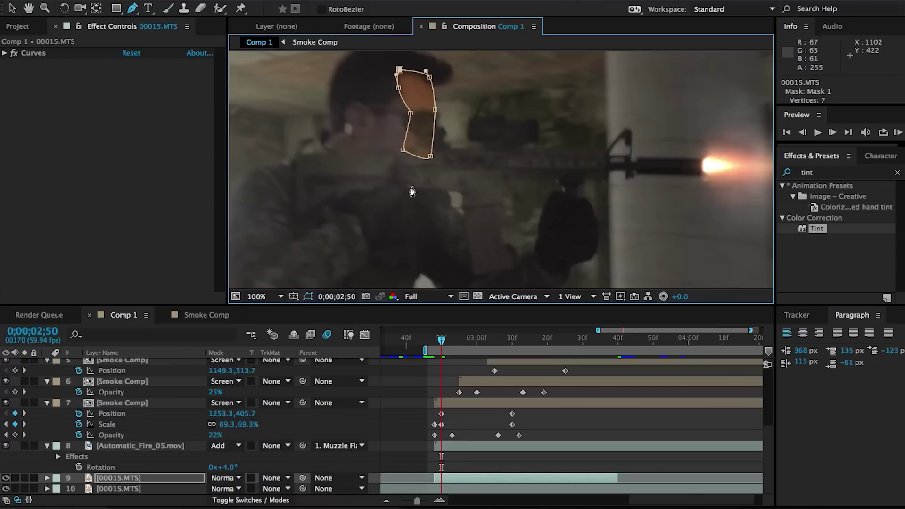
Draw a second mask along the muzzle-facing edge of the soldier's gloved hand.
click(498, 154)
click(498, 182)
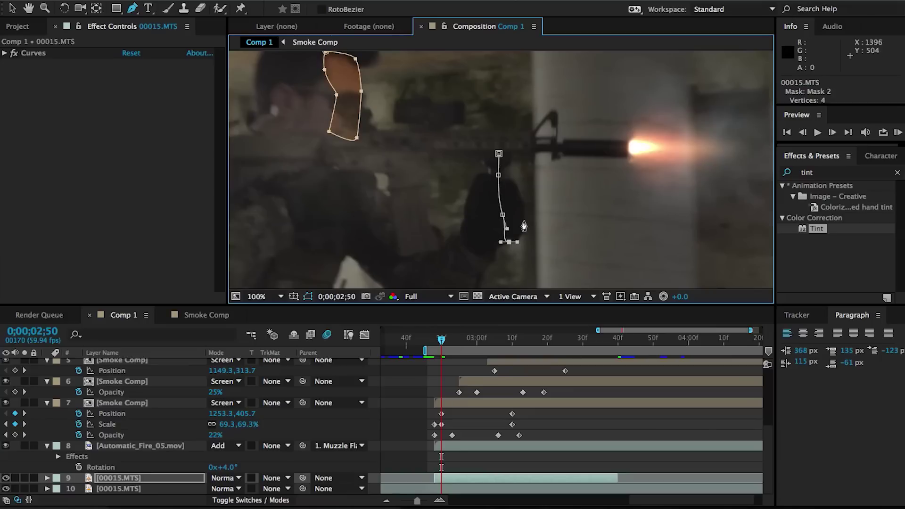
drag(434, 161, 502, 131)
Draw a narrow third mask along the front edge of the rifle's magazine.
click(497, 126)
drag(506, 218, 514, 234)
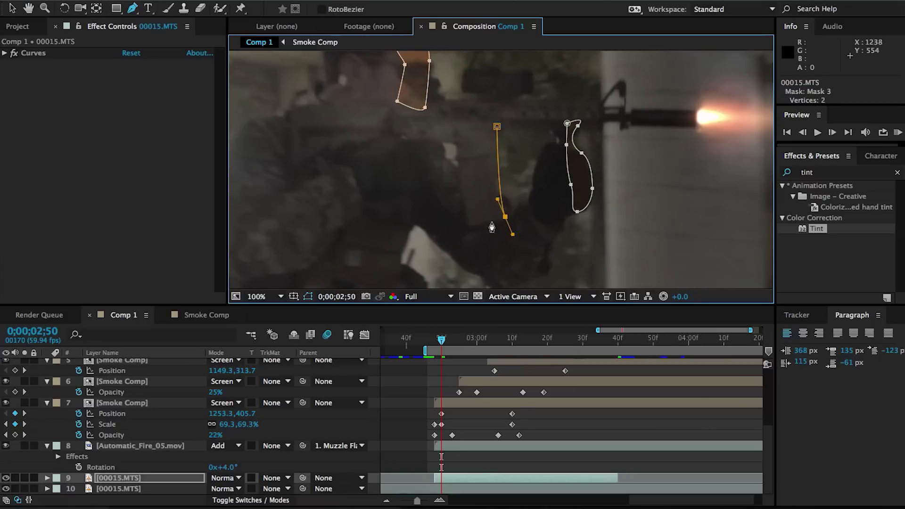
key(super+z)
drag(496, 182, 498, 195)
click(506, 217)
click(497, 218)
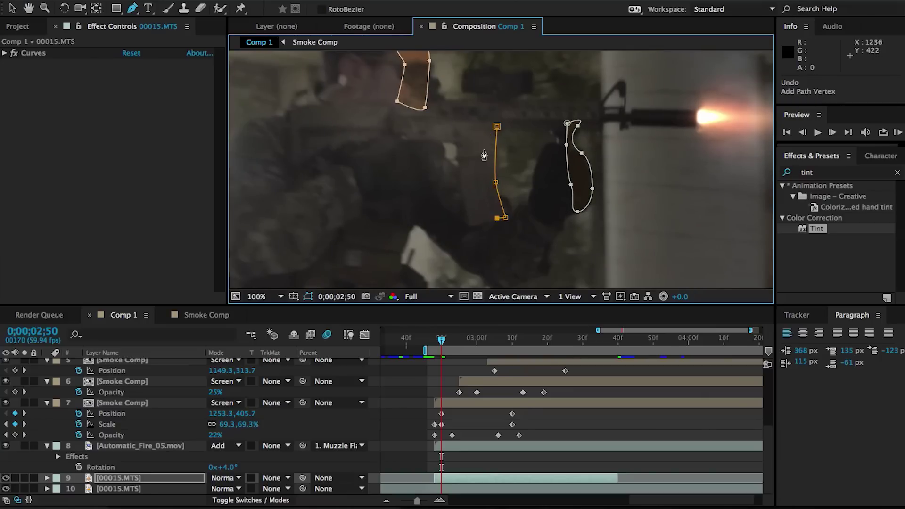
drag(486, 142, 497, 126)
click(497, 126)
Draw further masks along the rifle's barrel and on the soldier's chest below the face.
click(697, 117)
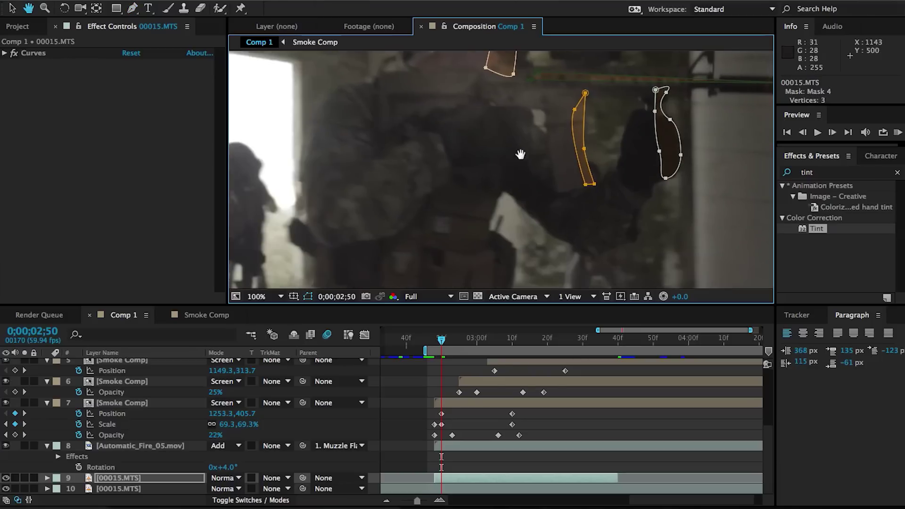
click(484, 99)
click(484, 134)
Draw a sixth mask around the front edge of the soldier's vest pouches.
click(452, 68)
mouse_move(485, 220)
mouse_down()
mouse_move(449, 93)
mouse_move(437, 171)
mouse_up()
click(442, 213)
drag(475, 187, 474, 163)
click(462, 118)
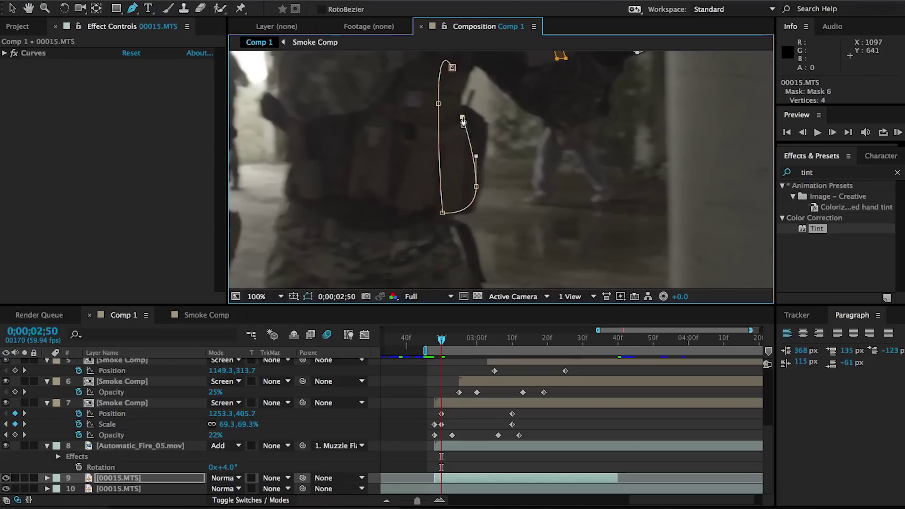
click(464, 76)
click(452, 68)
Feather the footage copy's masks, setting Masks 1 to 4 to 33, 19, 25 and 14 pixels.
key(f)
scroll(175, 448, down, 5)
drag(225, 479, 235, 392)
drag(226, 370, 234, 371)
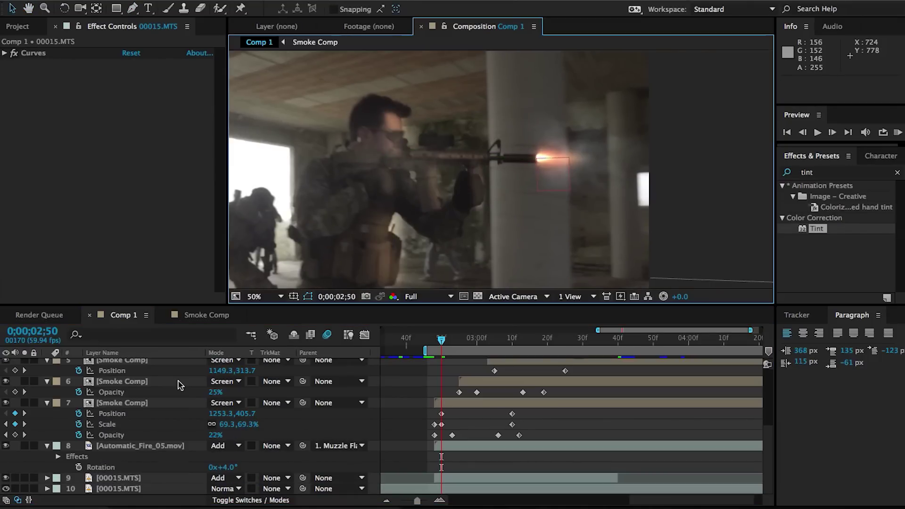
Turn on Mask Path keyframing for all six masks of the footage copy at 0;00;02;50.
click(156, 479)
key(m)
scroll(164, 447, down, 5)
click(99, 361)
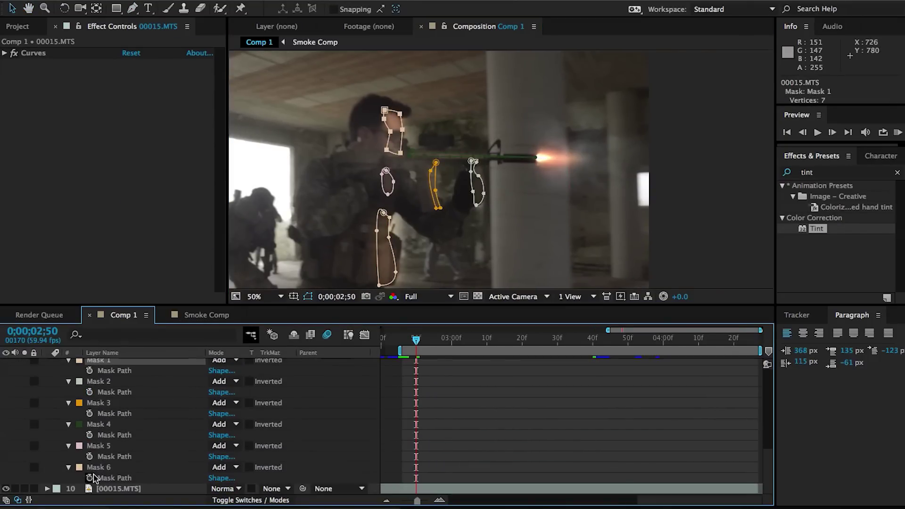
shift+click(99, 468)
click(90, 479)
Keyframe the six mask paths frame by frame up to 0;00;02;58, moving them to follow the soldier.
key(Page_Up)
key(Page_Up)
key(Page_Down)
key(Page_Down)
key(Page_Down)
key(Page_Down)
key(Page_Down)
key(Page_Down)
key(shift+Left)
key(Page_Down)
key(Page_Down)
key(Page_Down)
key(Page_Down)
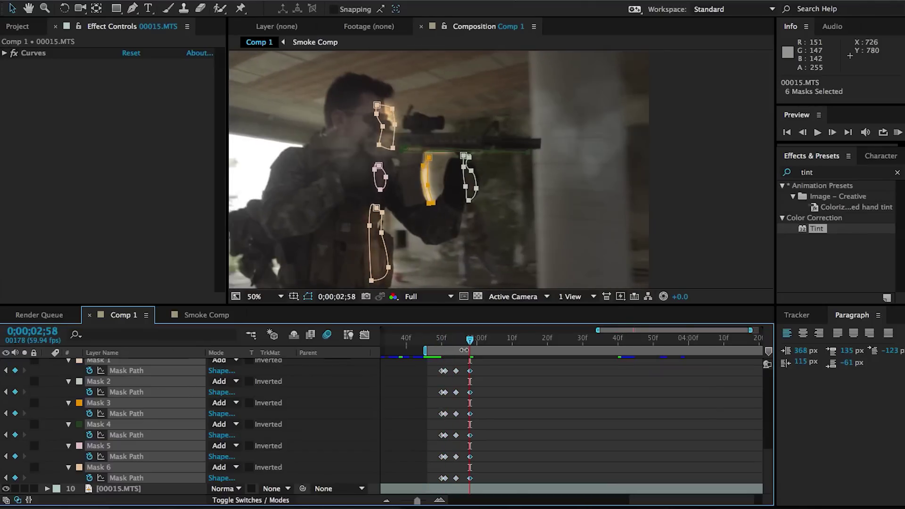
key(period)
drag(431, 159, 425, 158)
click(122, 404)
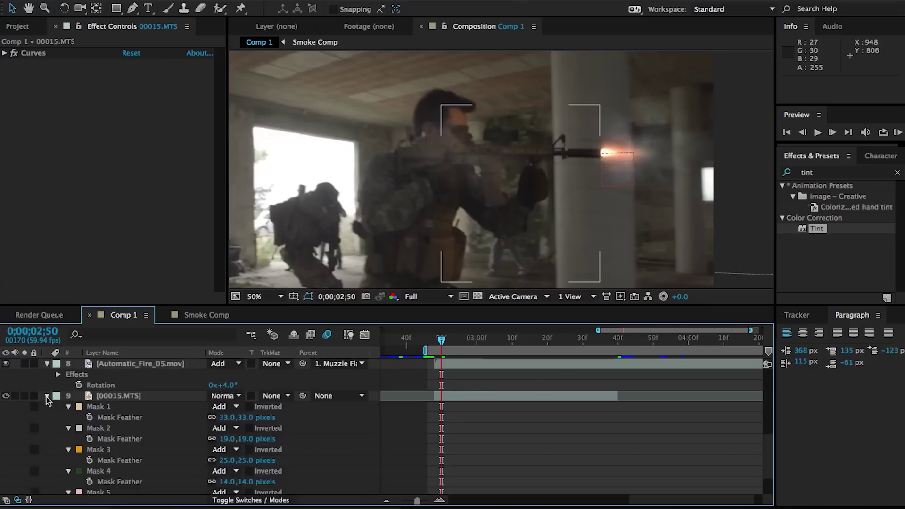
Set the masked footage copy's blending mode to Add and keyframe its opacity at 57% at 0;00;02;50.
click(47, 396)
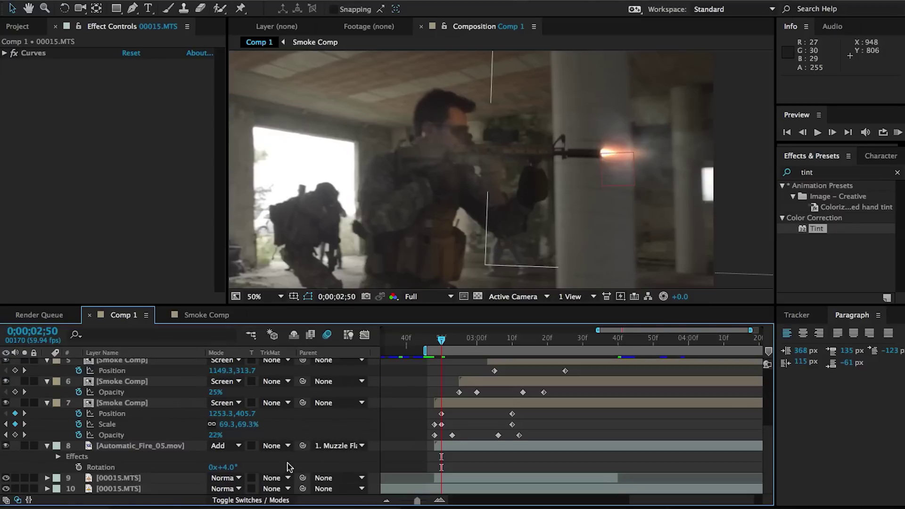
click(222, 478)
click(243, 121)
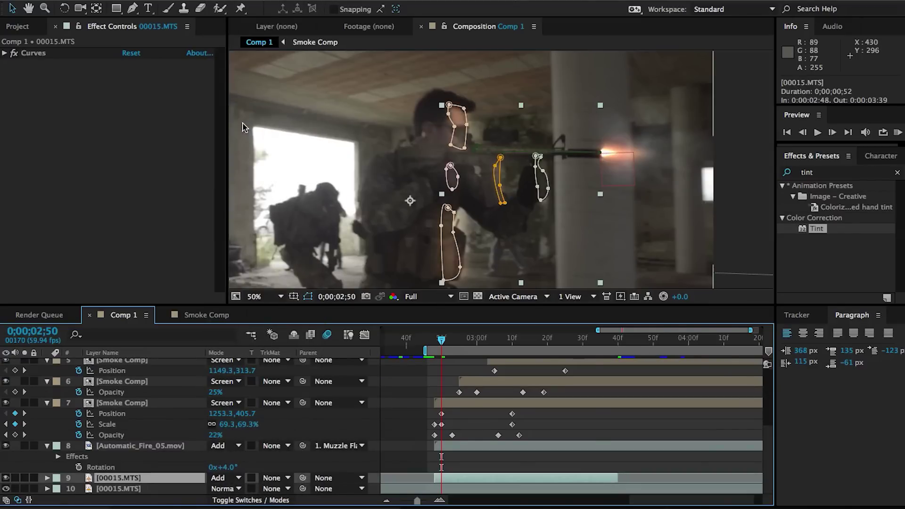
key(t)
drag(197, 484, 208, 493)
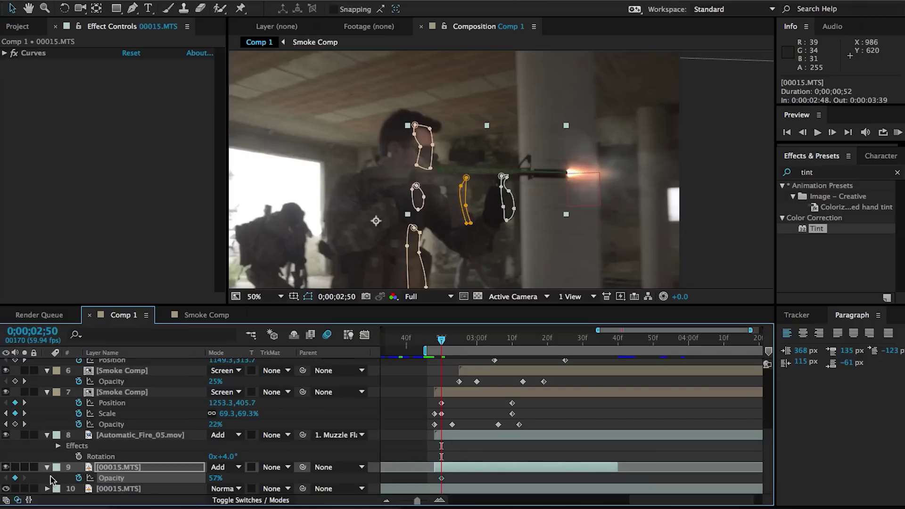
Keyframe the masked copy's opacity at 0% at 0;00;02;47 and move its 57% keyframe to 0;00;02;48.
key(Page_Up)
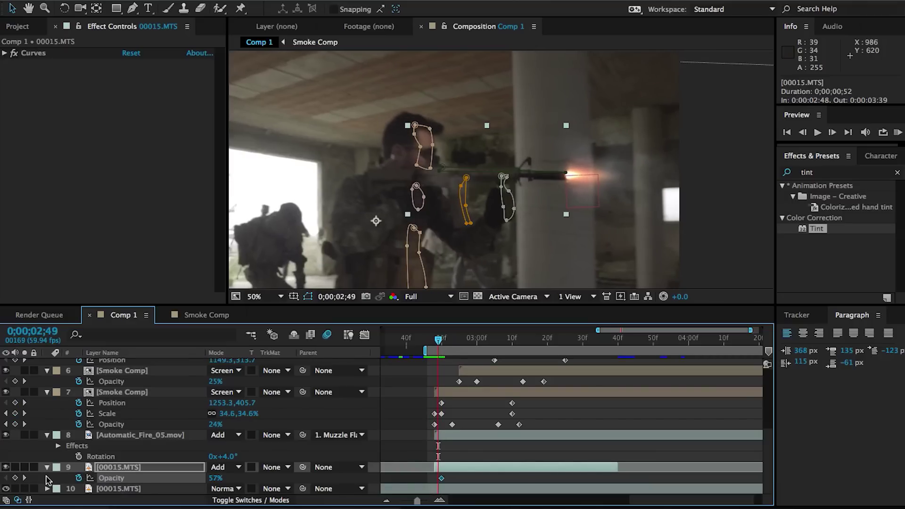
key(Page_Up)
key(Page_Up)
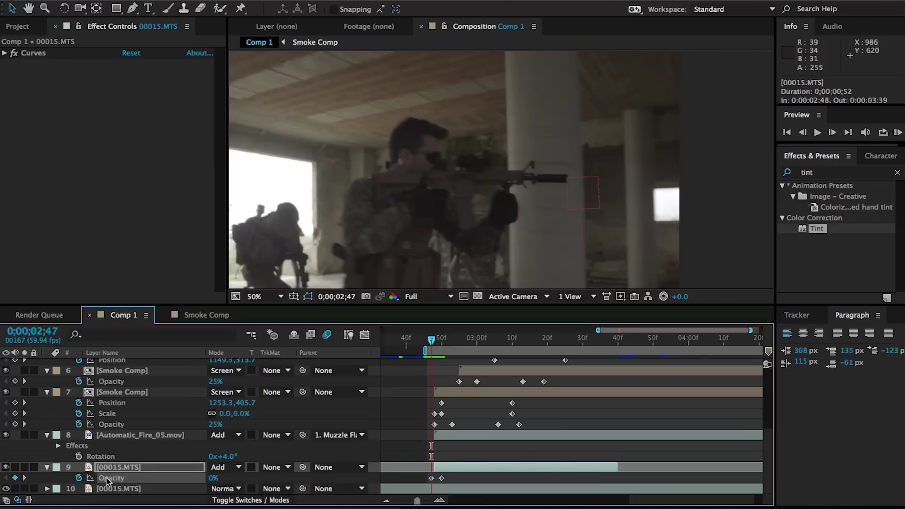
key(Page_Down)
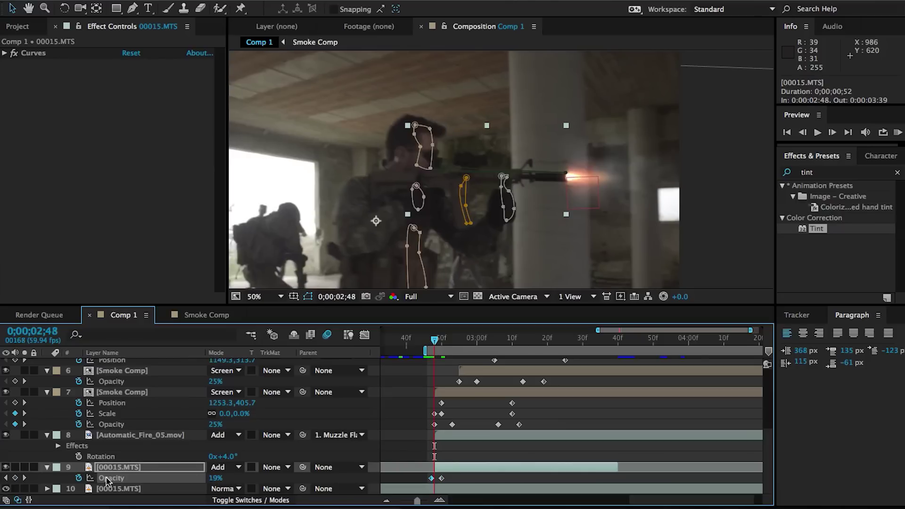
click(440, 499)
drag(448, 478, 434, 479)
Keyframe the masked footage copy's opacity for the second shot: 0% at 0;00;02;55, raised at 0;00;02;56 and back to 0% at 0;00;02;59.
click(454, 339)
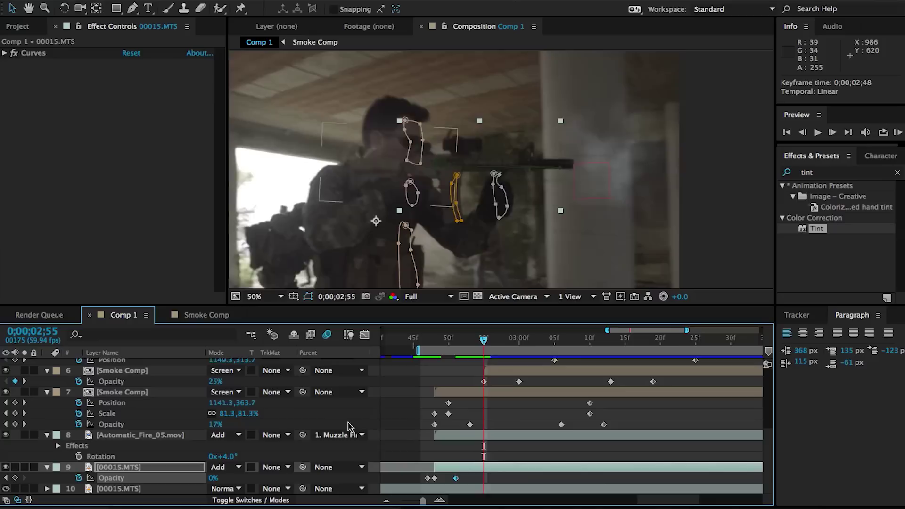
key(Page_Down)
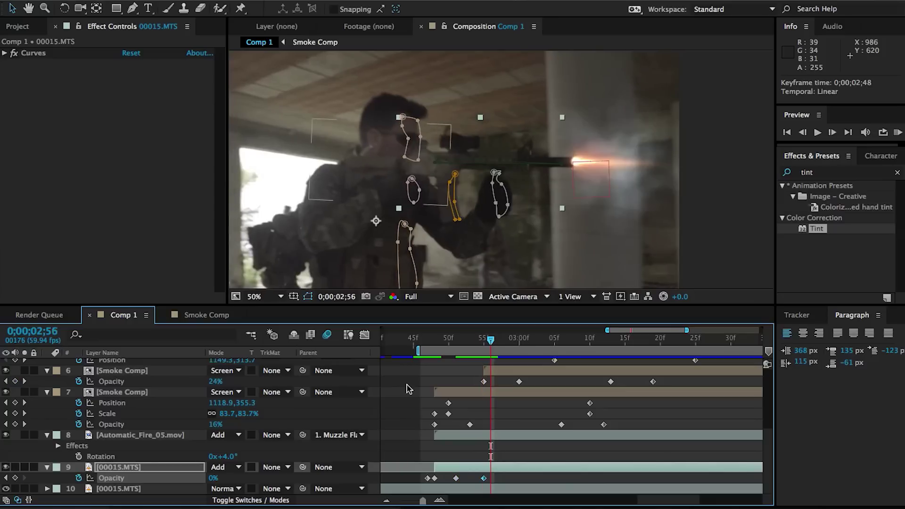
click(213, 478)
text(80)
key(Return)
key(Page_Down)
key(Page_Down)
key(Page_Down)
drag(215, 479, 140, 483)
key(Page_Down)
key(Page_Down)
key(Page_Down)
click(399, 405)
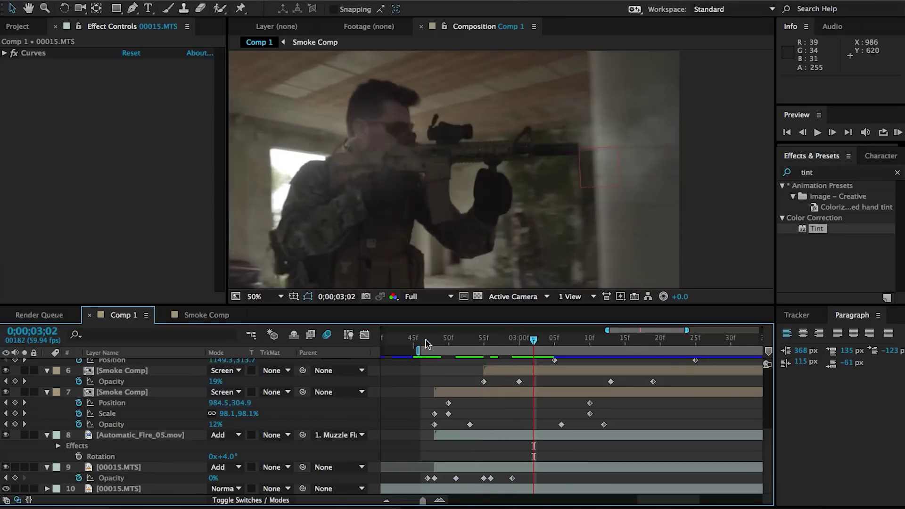
At 0;00;02;58, draw a tall rounded mask on the masked footage copy over the pillar beside the rifle's muzzle.
drag(424, 345, 503, 337)
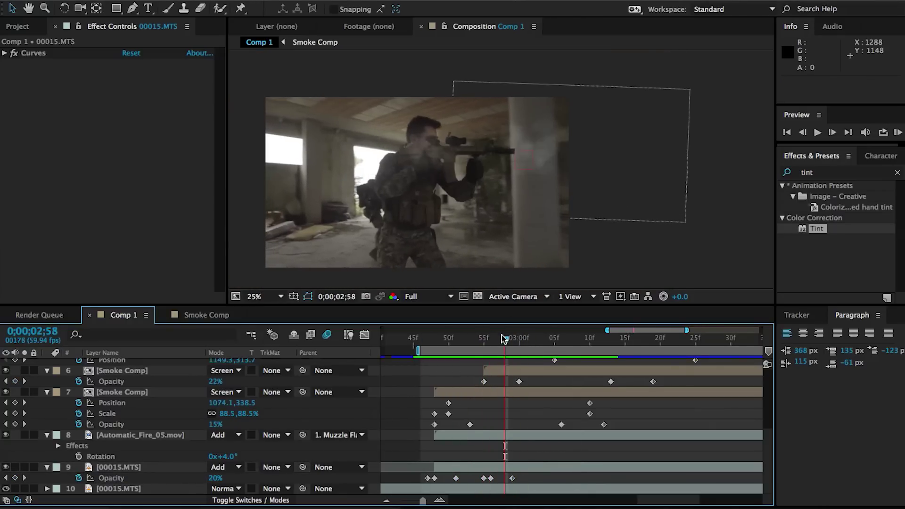
key(g)
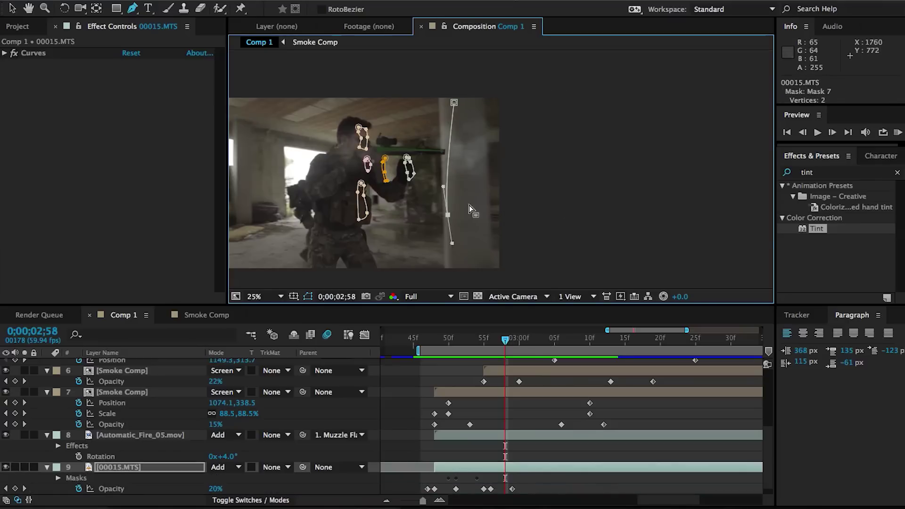
drag(478, 187, 480, 177)
click(454, 102)
key(v)
mouse_move(479, 128)
mouse_down()
mouse_move(473, 117)
mouse_move(462, 125)
mouse_up()
drag(450, 150, 445, 150)
drag(478, 187, 486, 189)
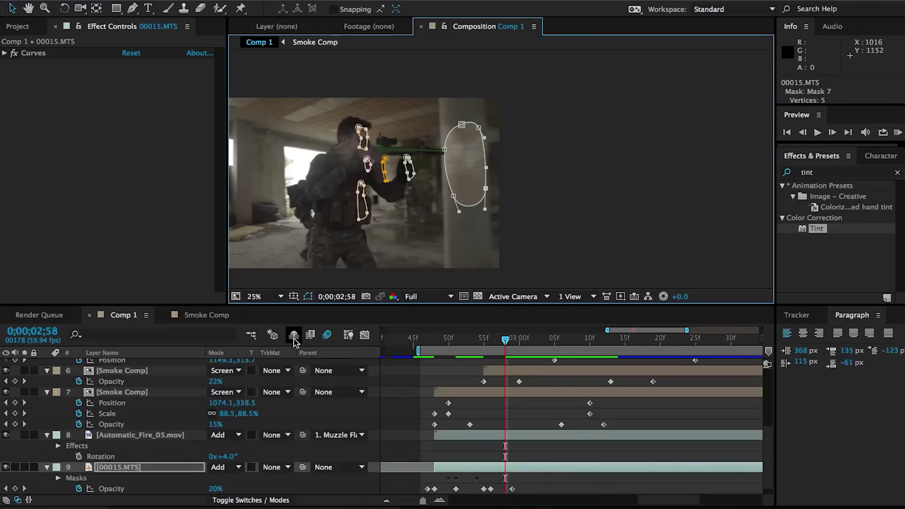
Set the pillar mask's feather to 62 pixels and return to the second shot at 0;00;02;56.
key(f)
scroll(156, 466, down, 5)
drag(228, 479, 249, 477)
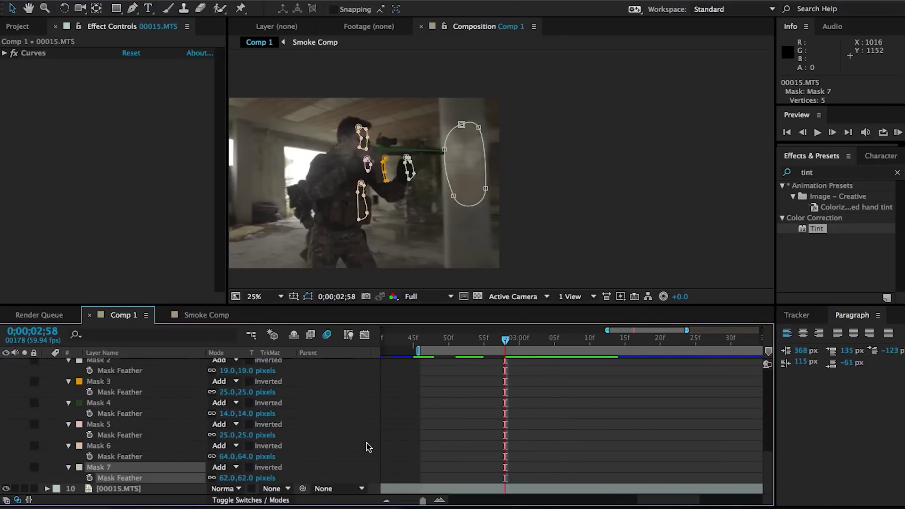
key(m)
key(j)
key(j)
key(j)
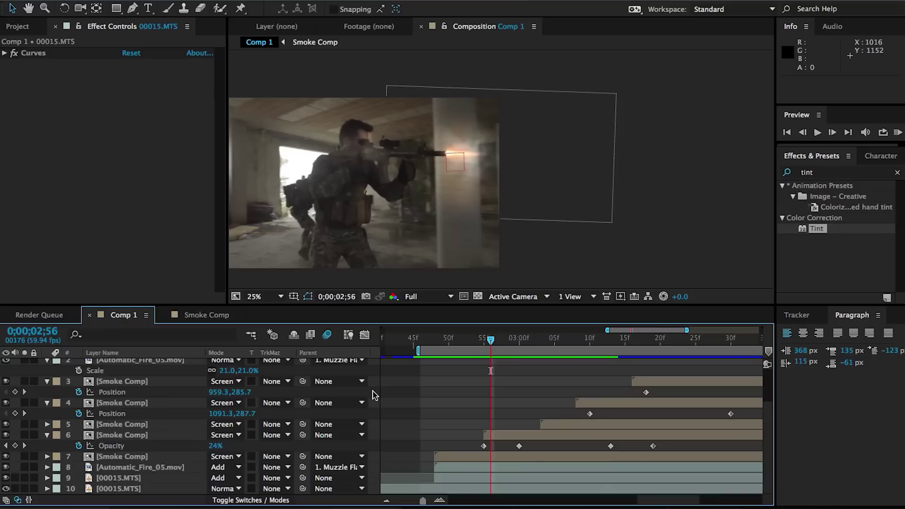
Create a comp-sized 1920 × 1080 orange solid layer.
right_click(374, 395)
mouse_move(400, 376)
click(564, 406)
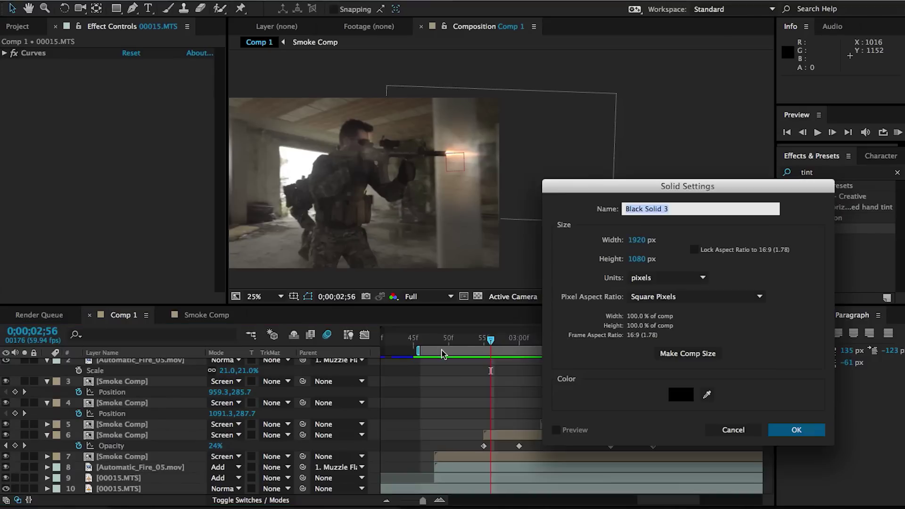
click(674, 428)
click(374, 446)
click(349, 320)
click(471, 313)
click(800, 429)
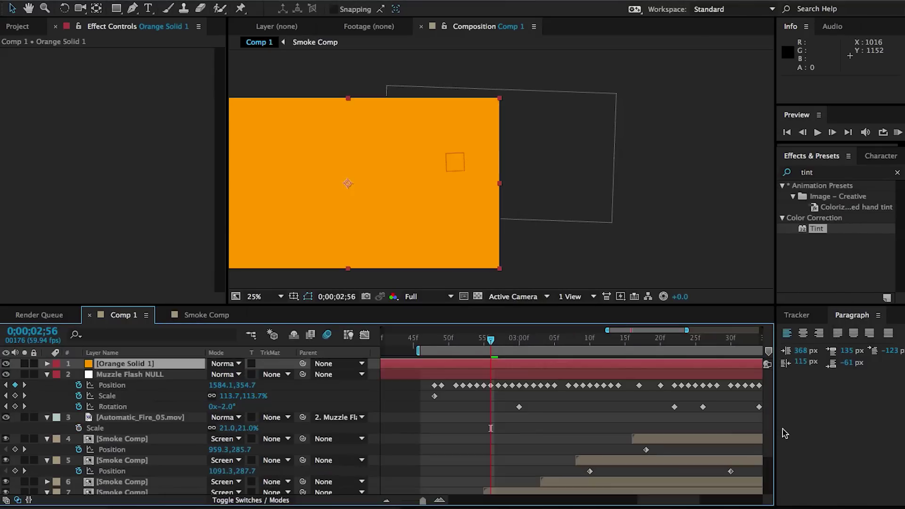
Try the Add blending mode on the orange solid, then set it to Screen.
click(234, 364)
click(249, 120)
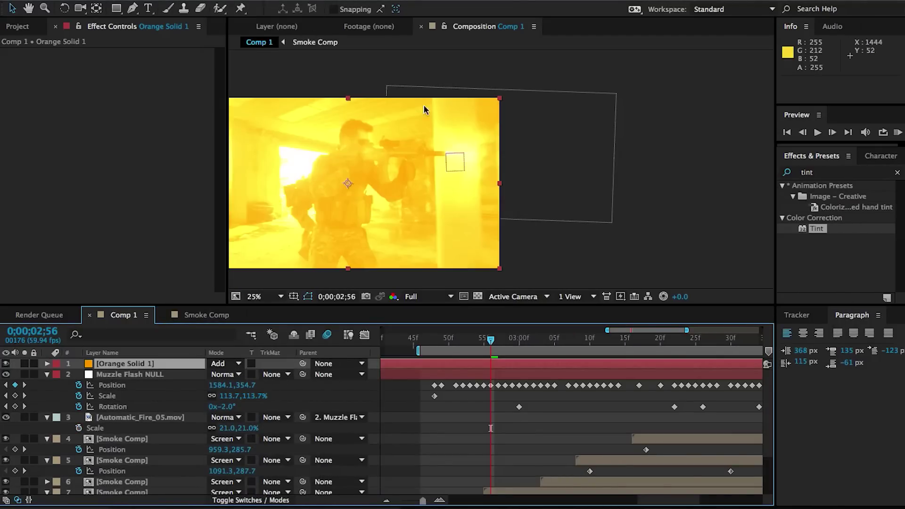
click(231, 364)
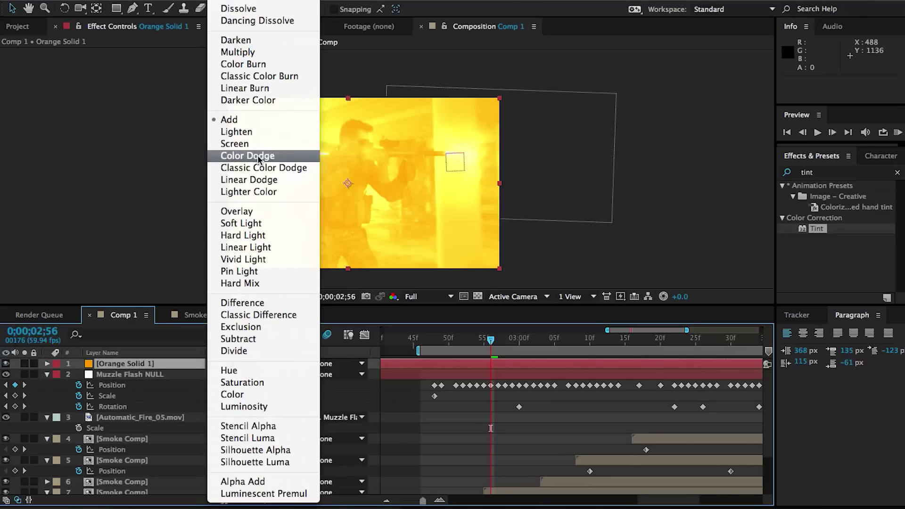
click(246, 144)
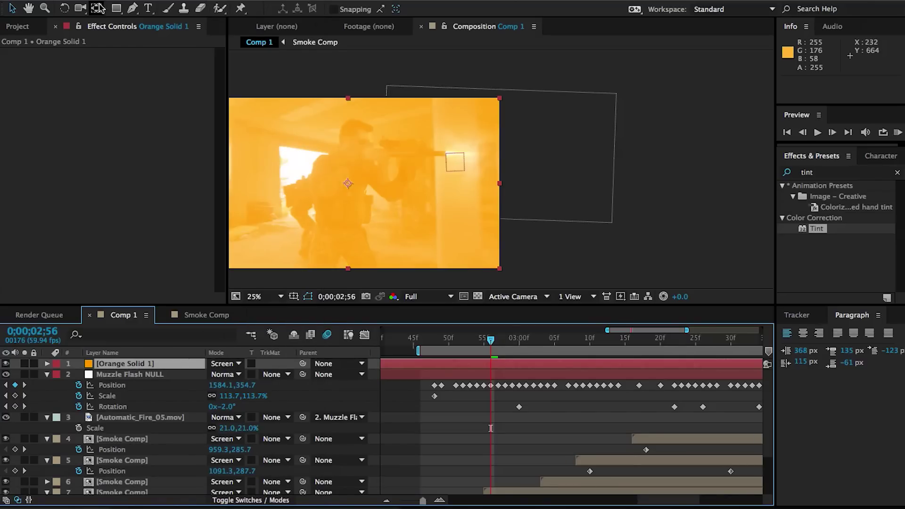
Mask the orange solid with a large ellipse around the soldier and muzzle flash, and feather the mask's edge heavily.
drag(100, 8, 160, 37)
drag(292, 90, 537, 297)
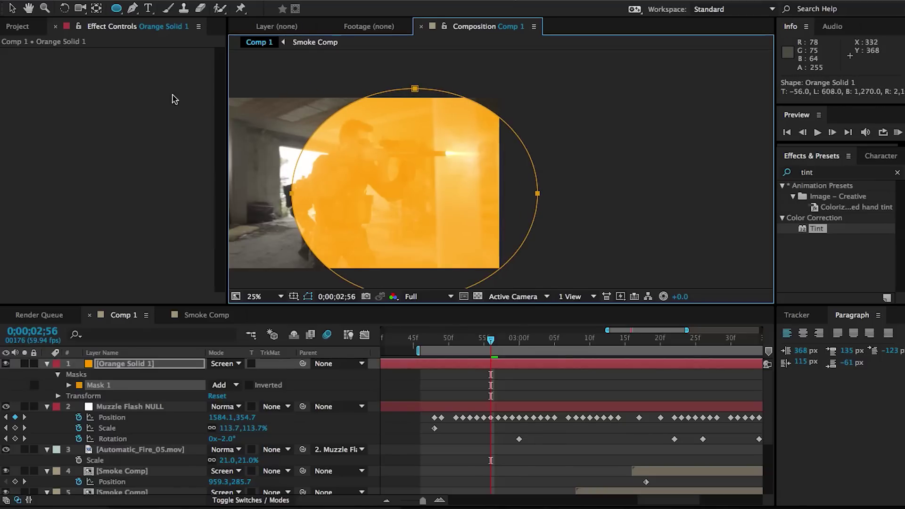
click(13, 9)
drag(415, 88, 417, 68)
drag(538, 194, 556, 194)
key(f)
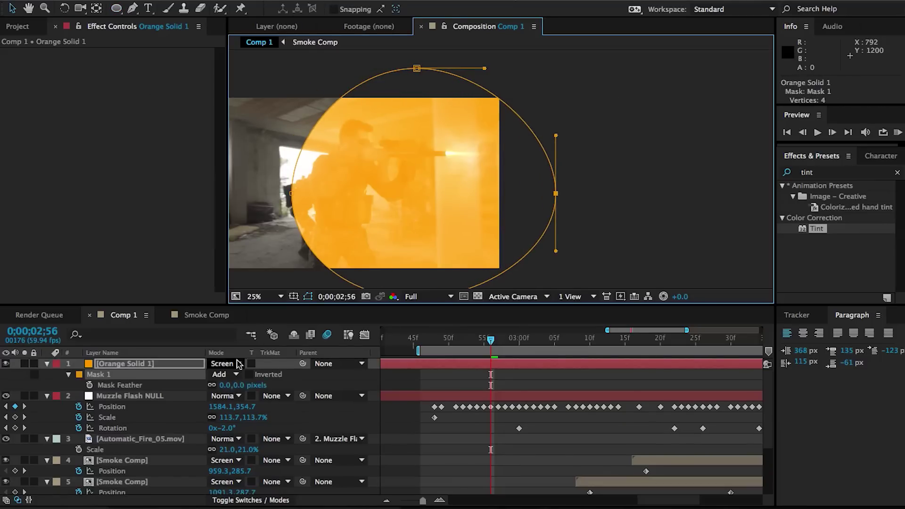
drag(236, 385, 840, 404)
scroll(509, 460, down, 5)
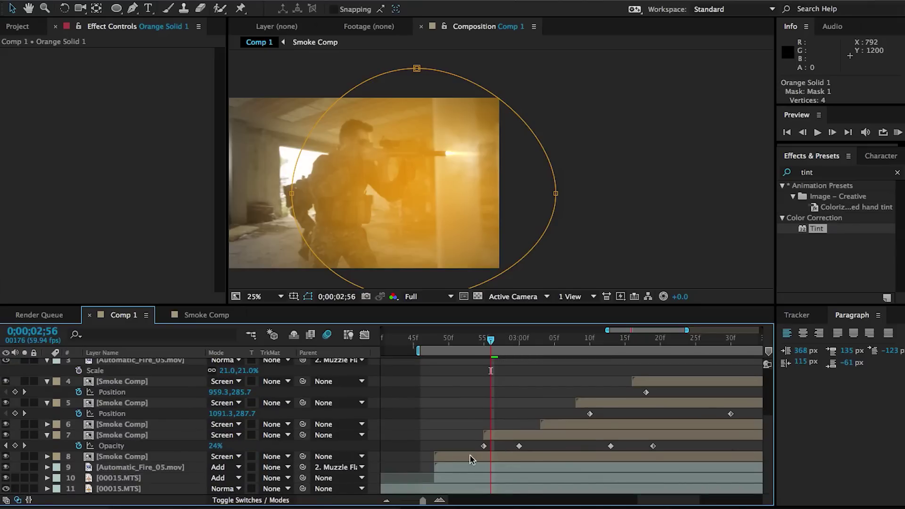
scroll(267, 381, up, 3)
Keyframe the orange solid's opacity at 10% at 0;00;02;56 and 0% at 0;00;02;55 and 0;00;02;52.
key(t)
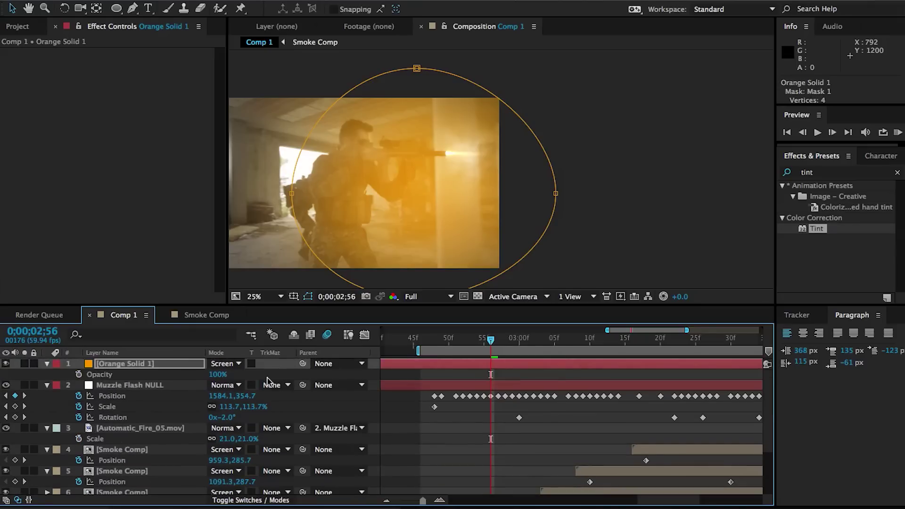
drag(221, 379, 158, 379)
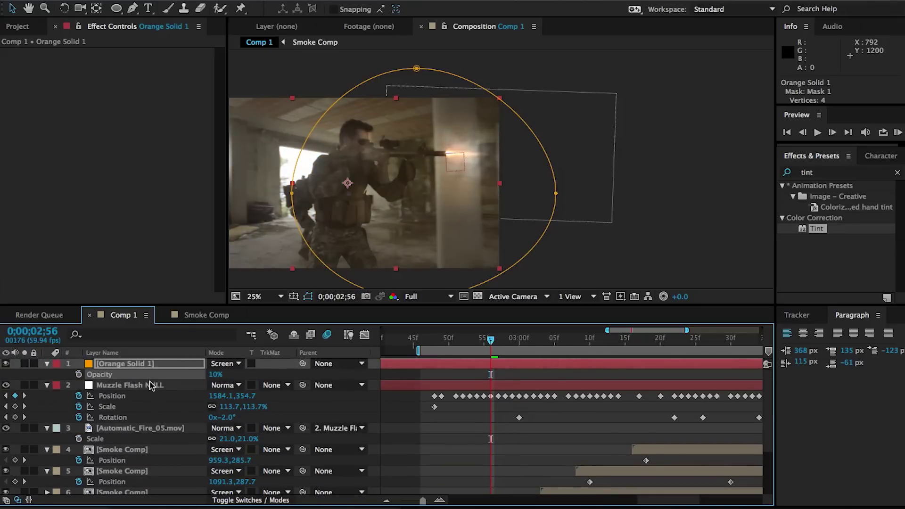
key(Page_Up)
drag(215, 376, 142, 383)
key(Page_Up)
key(Page_Up)
key(Page_Up)
key(Page_Up)
key(Page_Down)
click(15, 375)
key(Page_Up)
key(Page_Up)
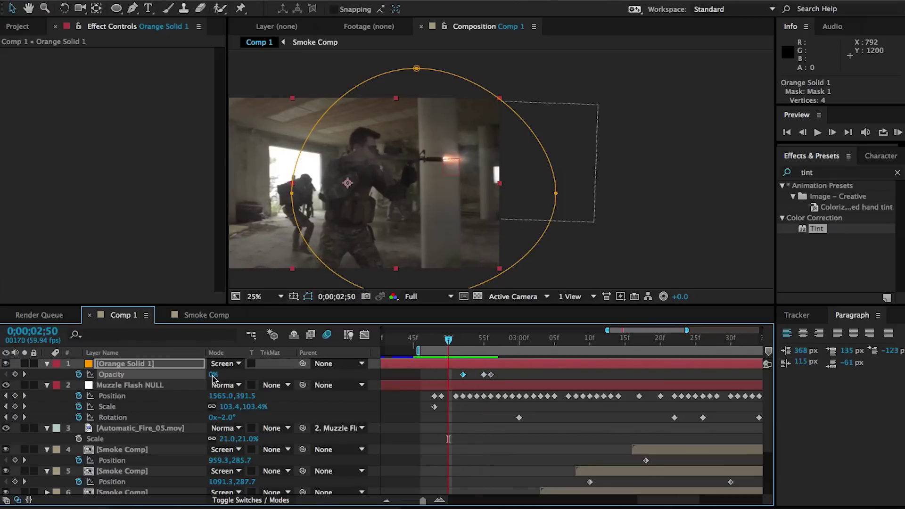
Keyframe the orange solid's opacity for the first shot at 0;00;02;50 and 0;00;02;48, with 0% at 0;00;02;47, and preview the flashes.
key(Page_Up)
drag(210, 377, 207, 379)
key(Page_Up)
key(Page_Up)
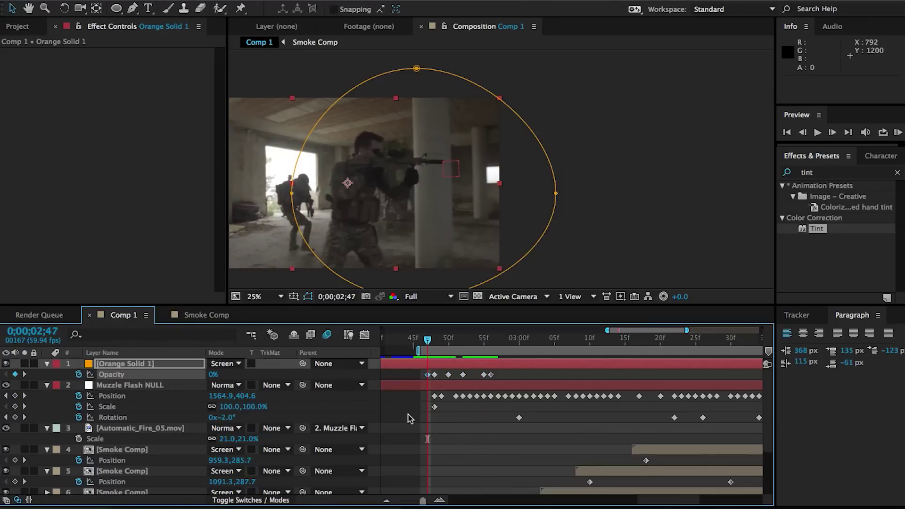
click(410, 419)
drag(423, 348, 499, 342)
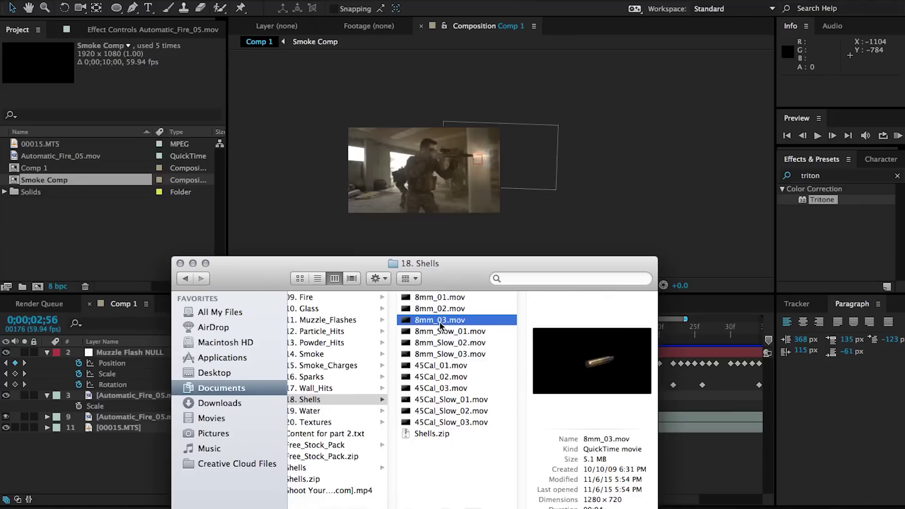
Preview the 8mm shell clips in the Shells folder and bring 8mm_01.mov into the composition.
key(space)
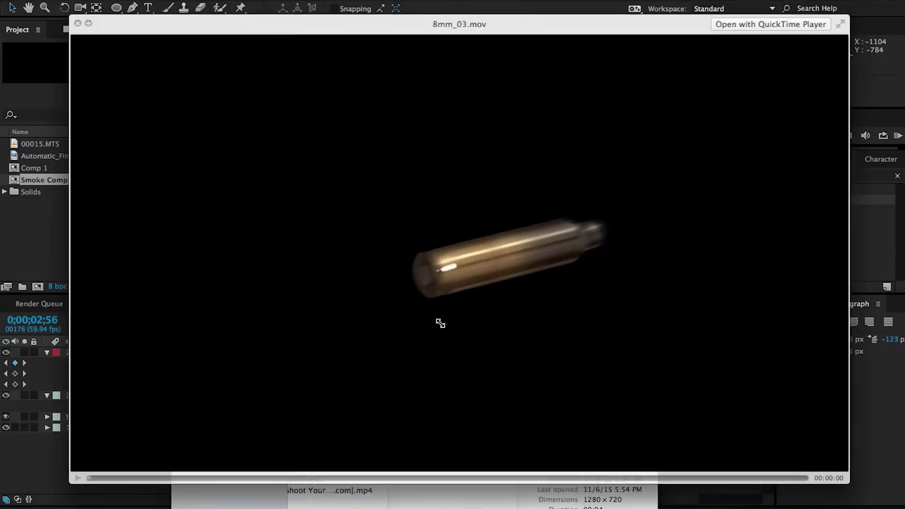
key(Up)
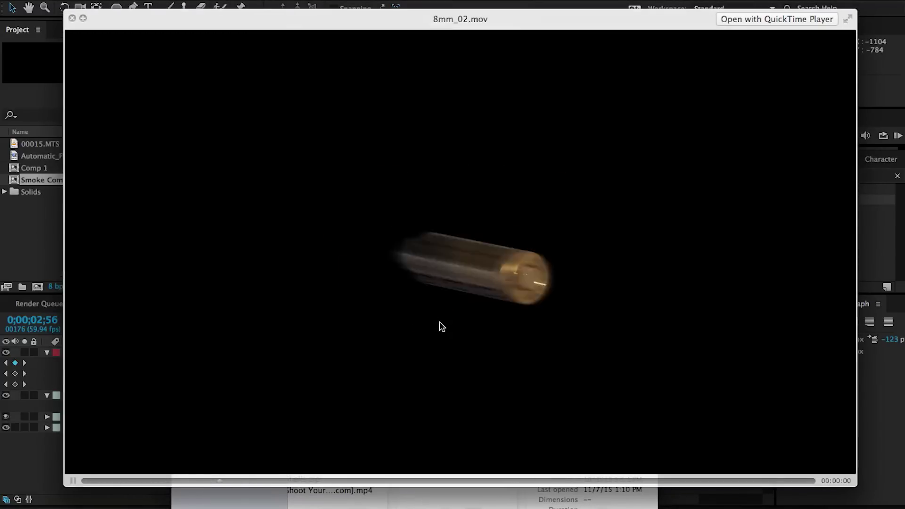
key(Up)
key(space)
key(Return)
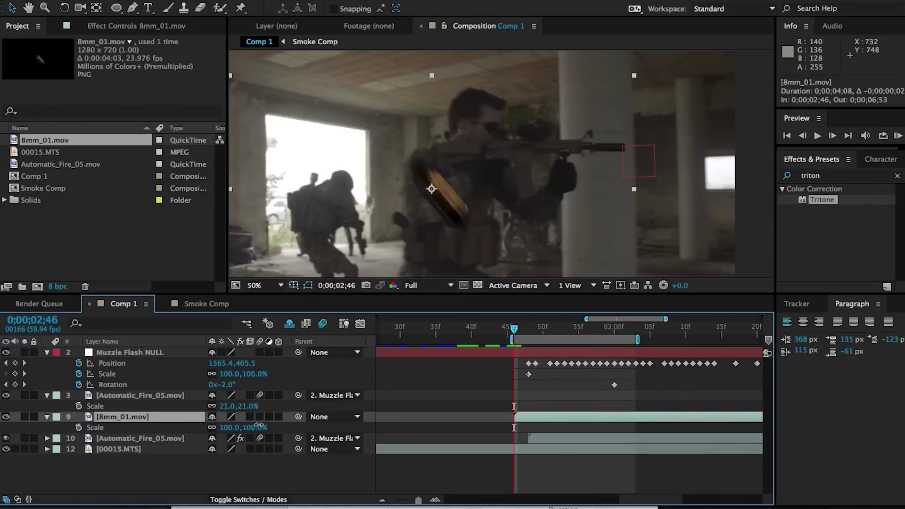
Scale the 8mm_01.mov shell to 31%, shift the clip earlier and trim its start to 0;00;02;48.
drag(258, 425, 222, 426)
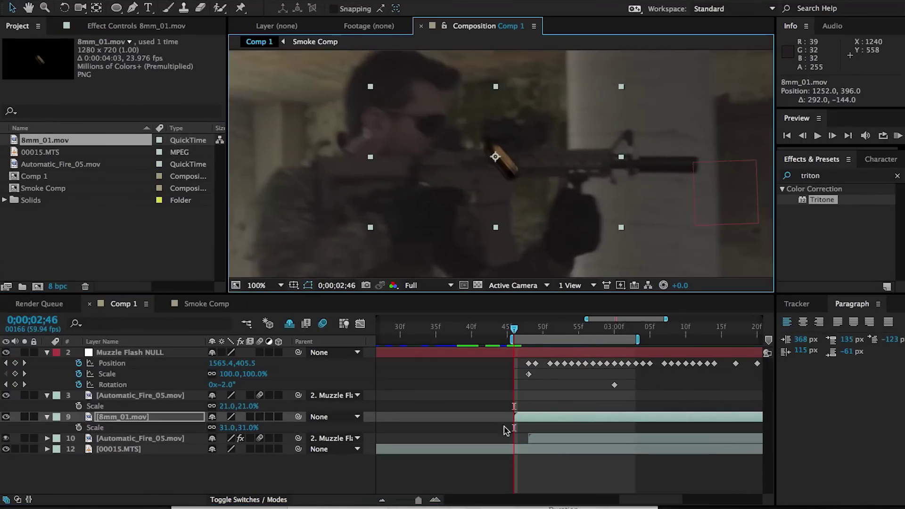
drag(519, 421, 438, 423)
key(alt+[)
Shrink the shell further and place it at the rifle's ejection port, at position 1228, 390.
key(s)
key(s)
drag(241, 427, 235, 427)
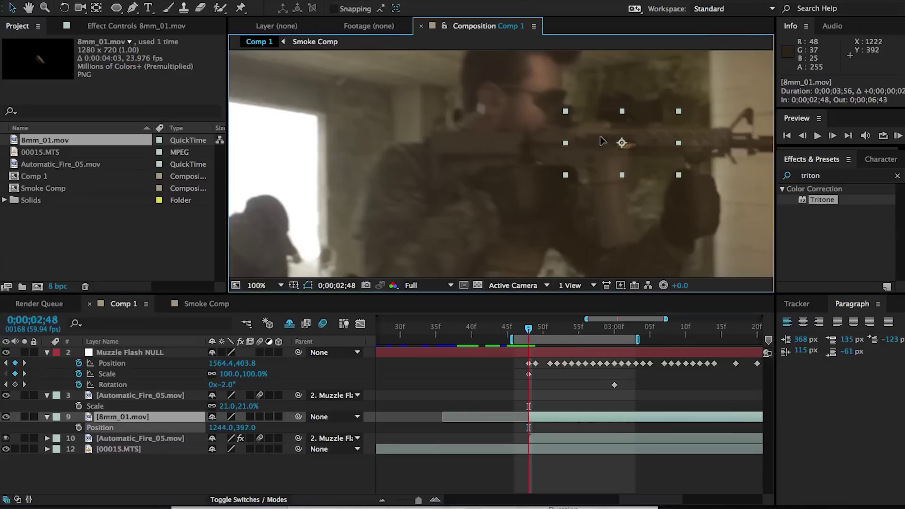
drag(607, 142, 598, 137)
key(Return)
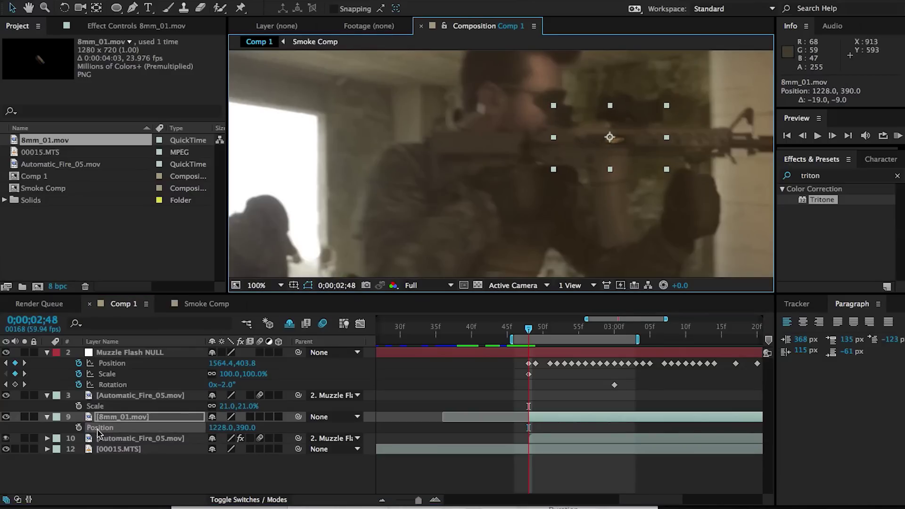
Keyframe the shell's position from the rifle at 0;00;02;48 to -168, 174 outside the frame at 0;00;02;53, along an arched path.
click(78, 428)
key(Page_Down)
key(Page_Down)
key(Page_Down)
key(Page_Down)
key(Page_Down)
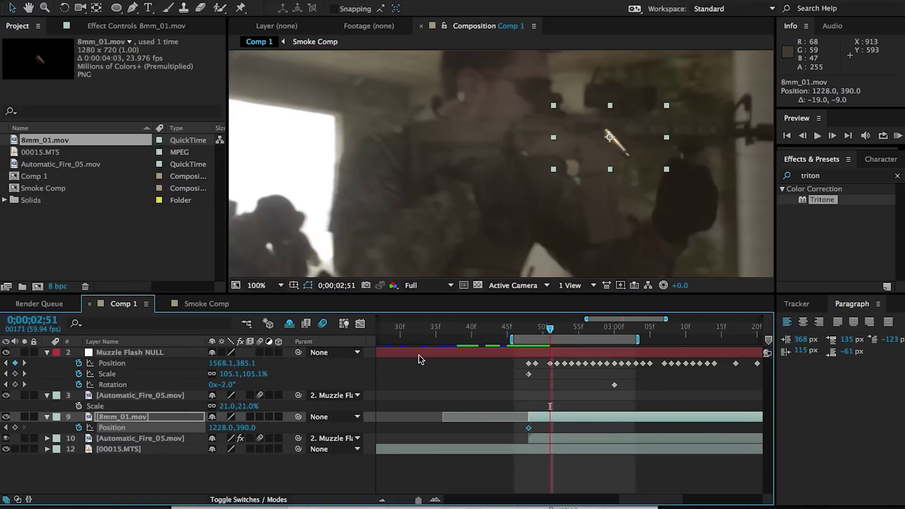
scroll(428, 244, down, 4)
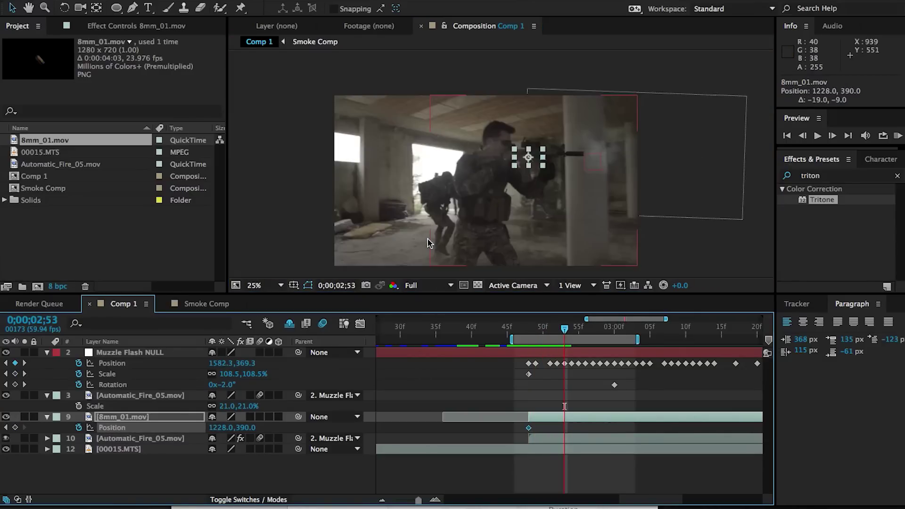
drag(501, 163, 418, 91)
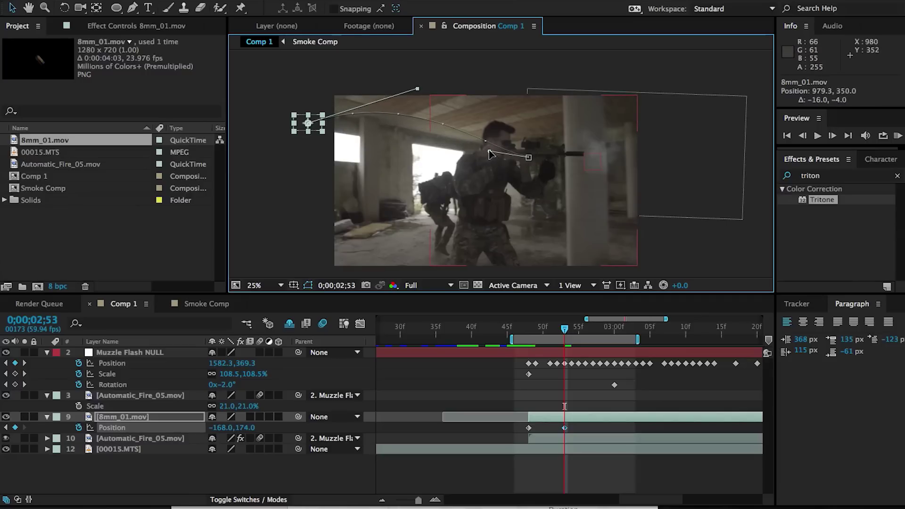
drag(488, 139, 488, 141)
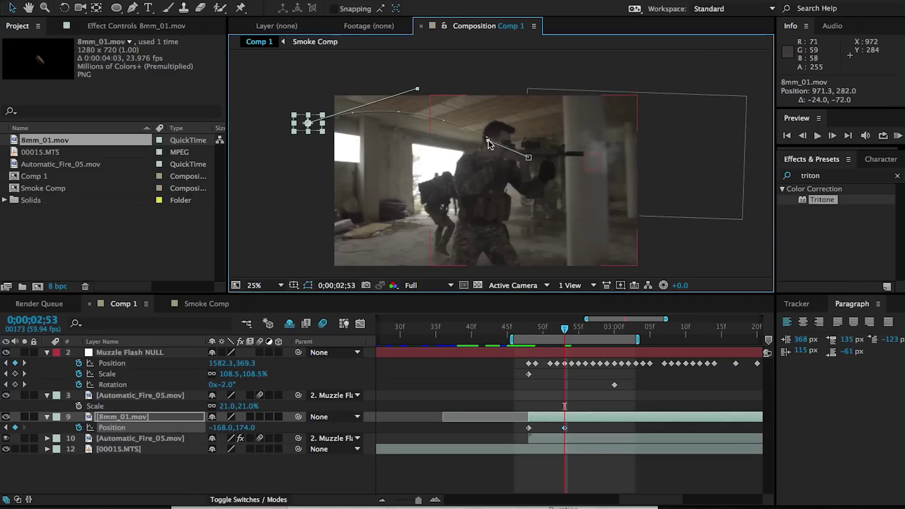
click(357, 371)
Apply a Tint effect to the shell layer with Amount to Tint at 53% and enable the layer's motion blur.
scroll(467, 189, up, 2)
mouse_move(565, 334)
mouse_down()
mouse_move(529, 334)
mouse_move(536, 331)
mouse_up()
double_click(830, 175)
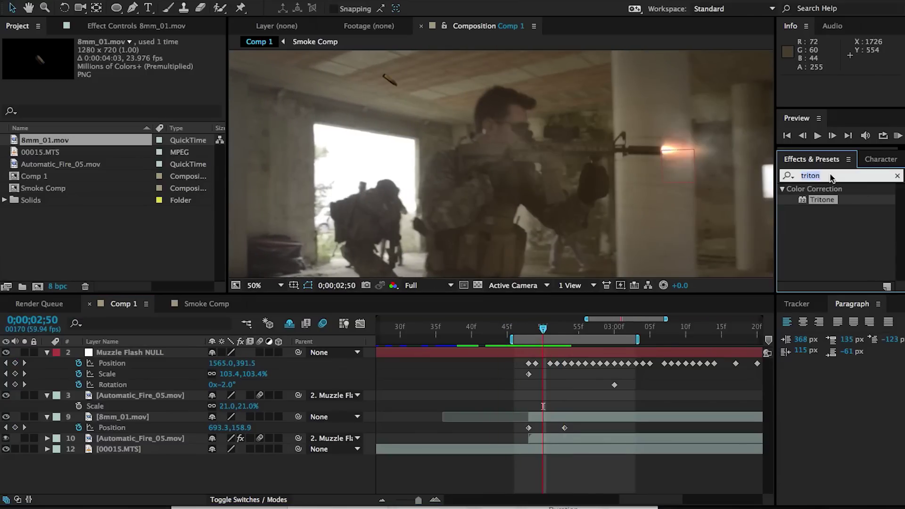
text(tint)
drag(818, 232, 626, 423)
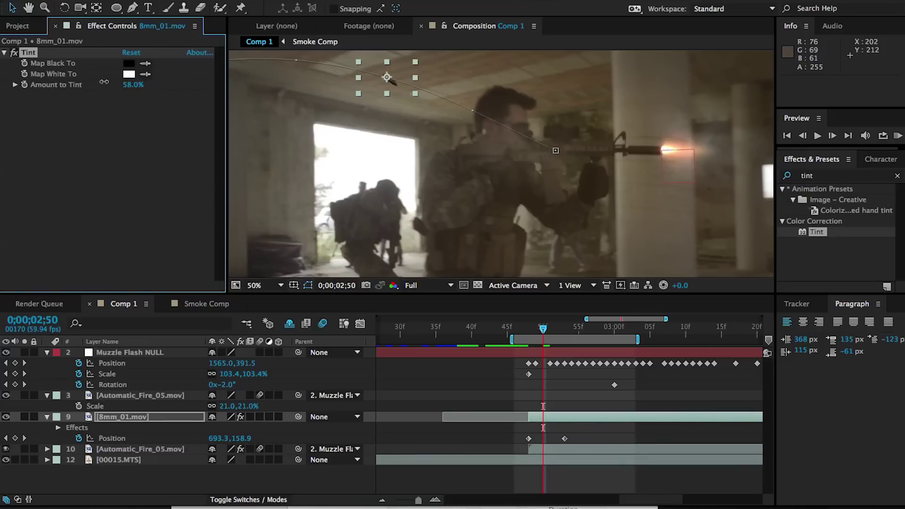
click(358, 374)
drag(104, 81, 136, 85)
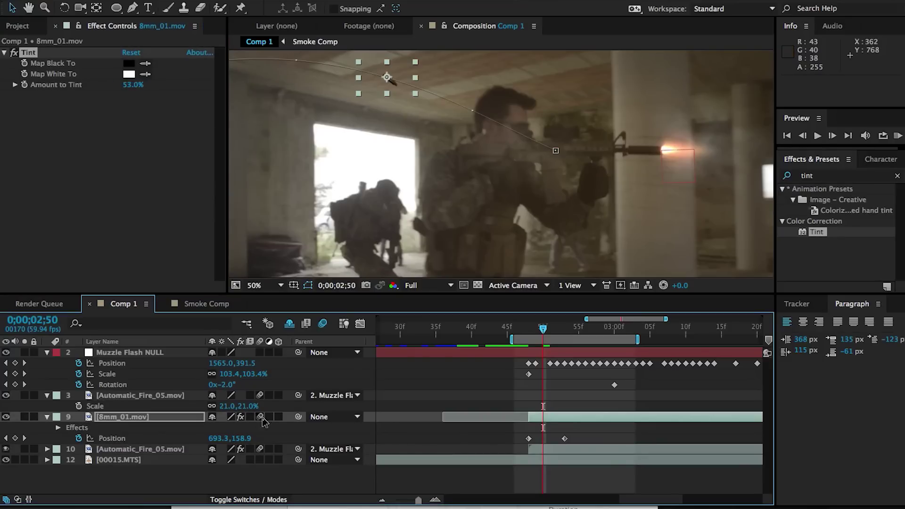
Move the shell's final position keyframe to 0;00;02;54 and scrub through the ejection.
click(407, 372)
drag(535, 330, 535, 330)
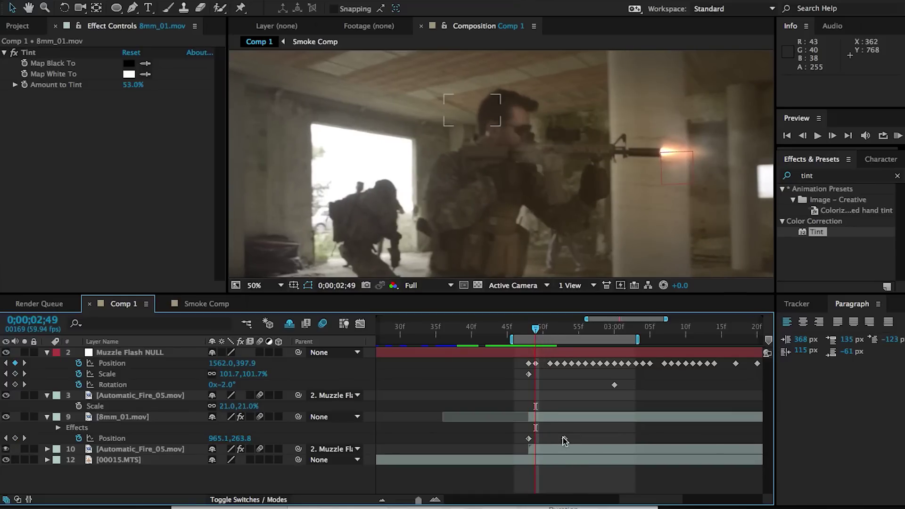
drag(563, 438, 573, 439)
click(501, 447)
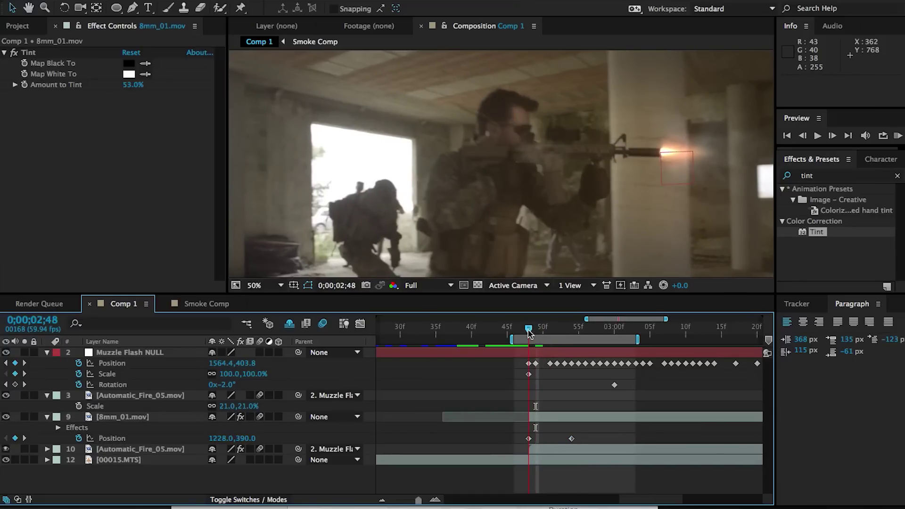
drag(529, 333, 551, 333)
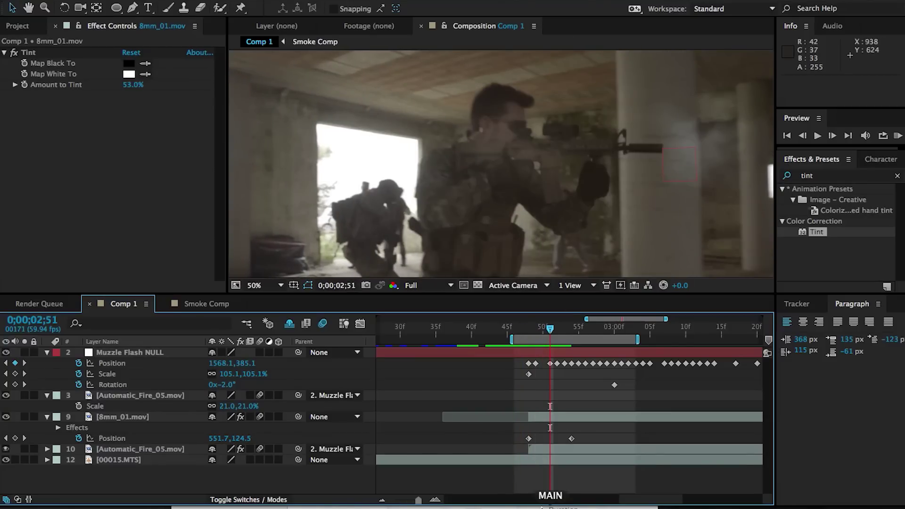